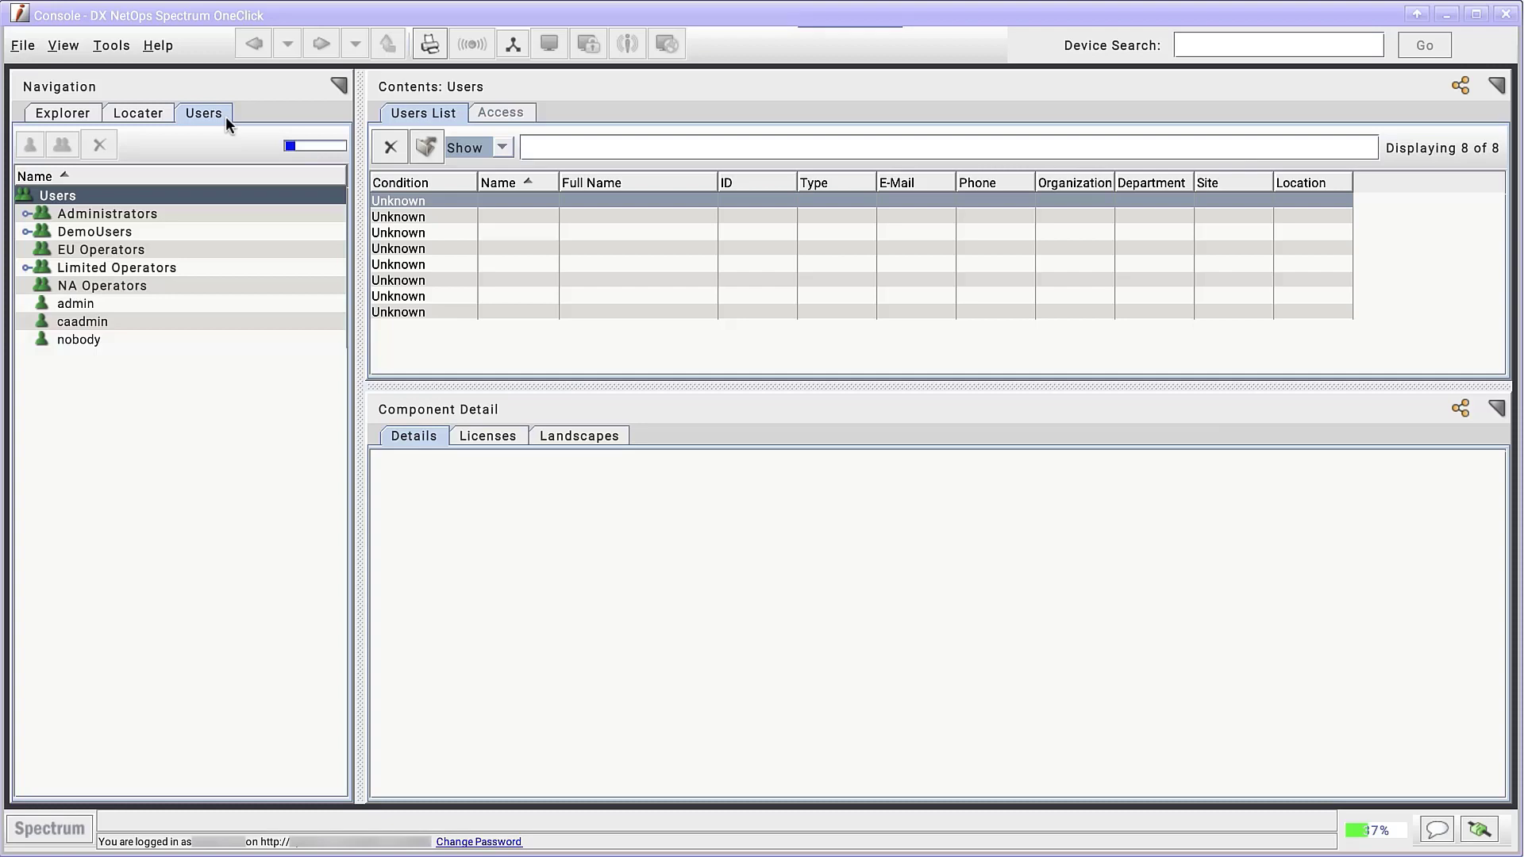
# Open the alarm filter settings in the preferences of the EU Operators user group
pyautogui.click(123, 251)
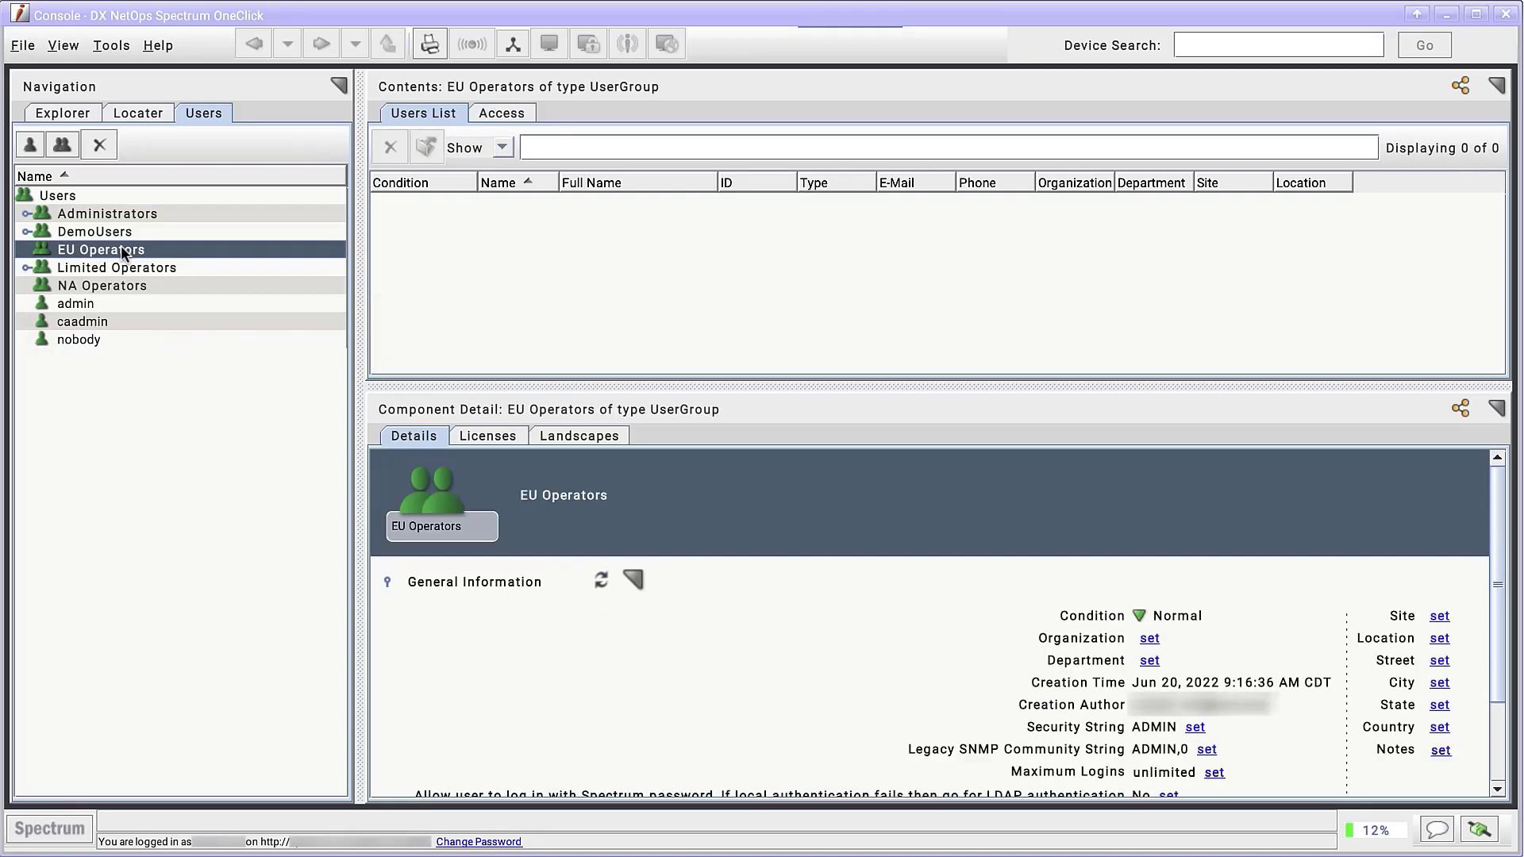
pyautogui.rightClick(122, 250)
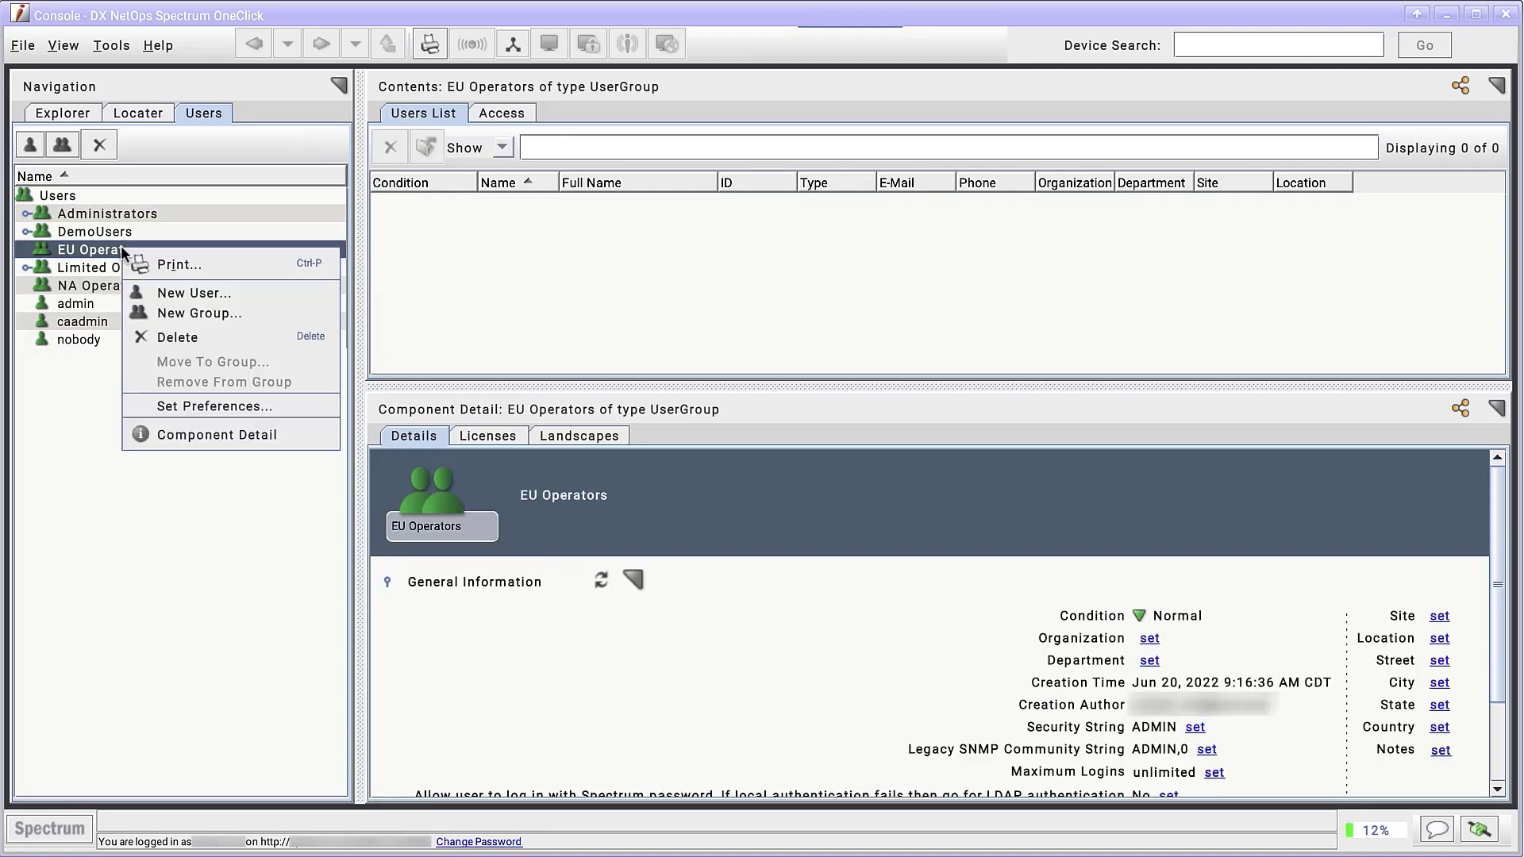
pyautogui.click(202, 407)
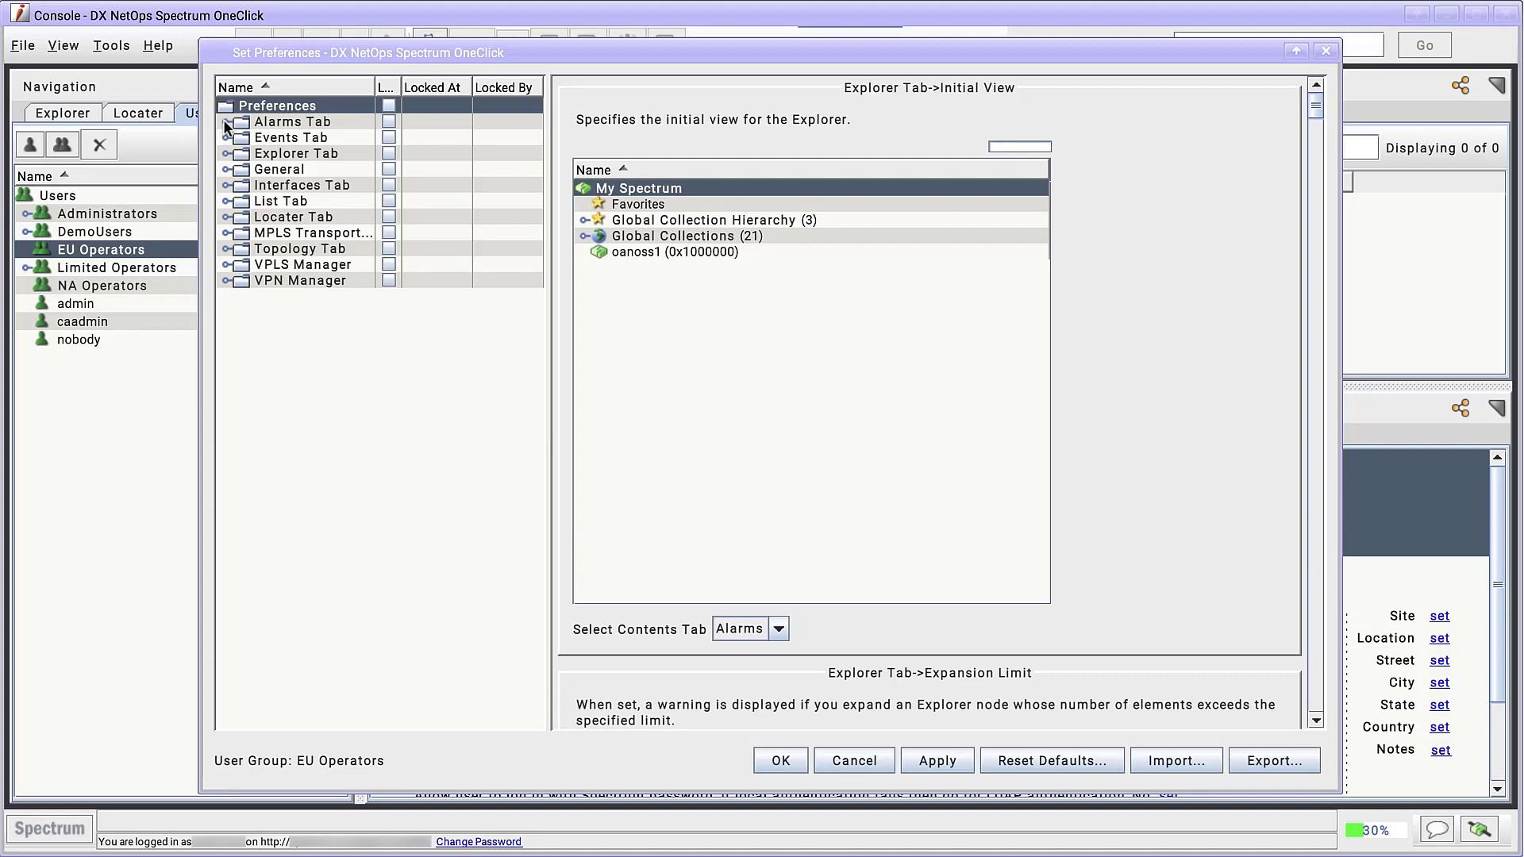
pyautogui.click(226, 123)
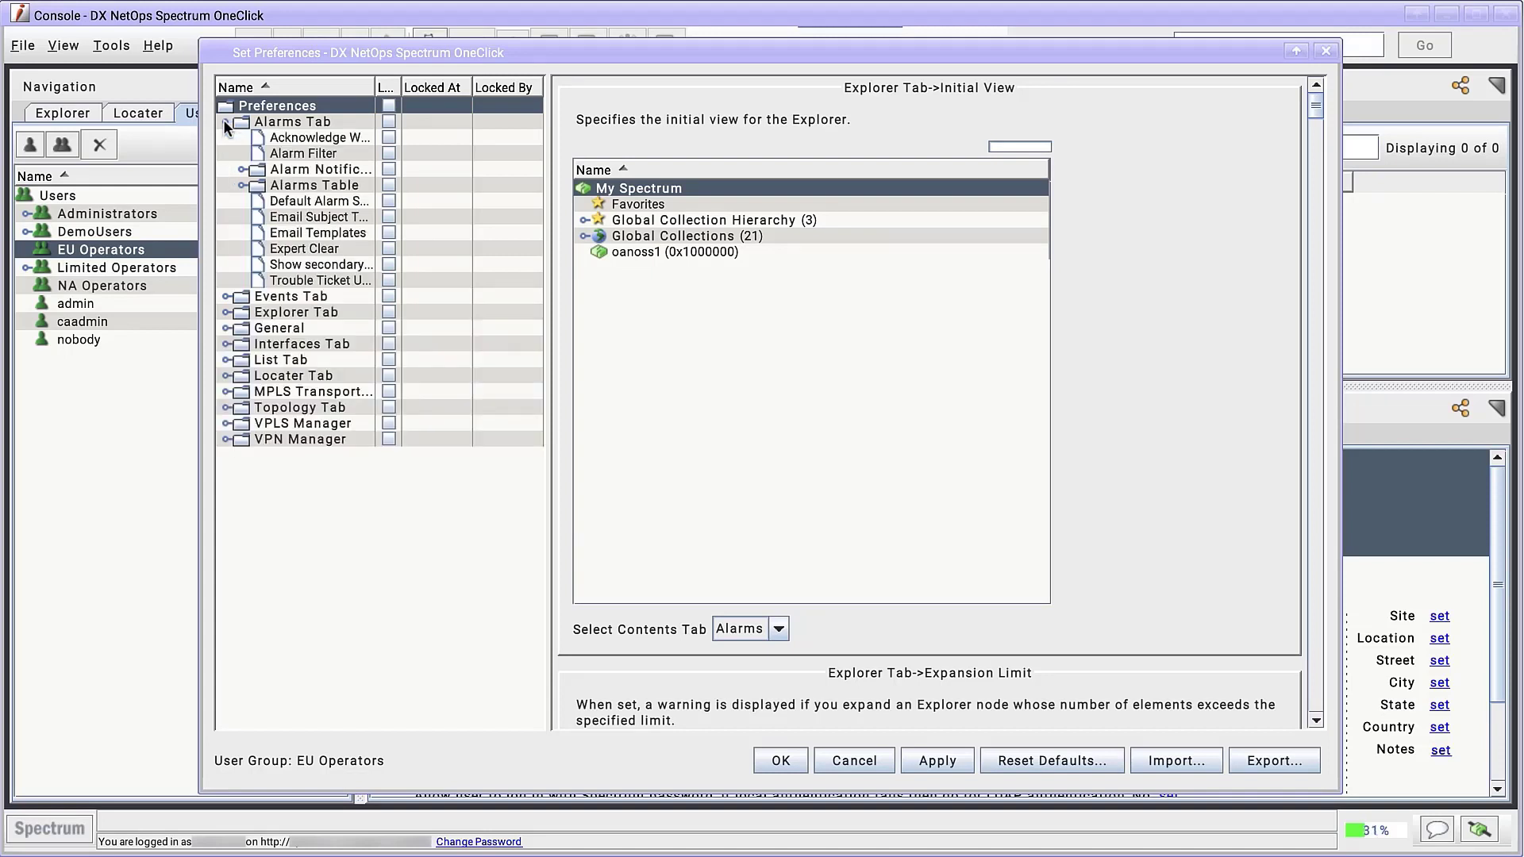
pyautogui.click(289, 156)
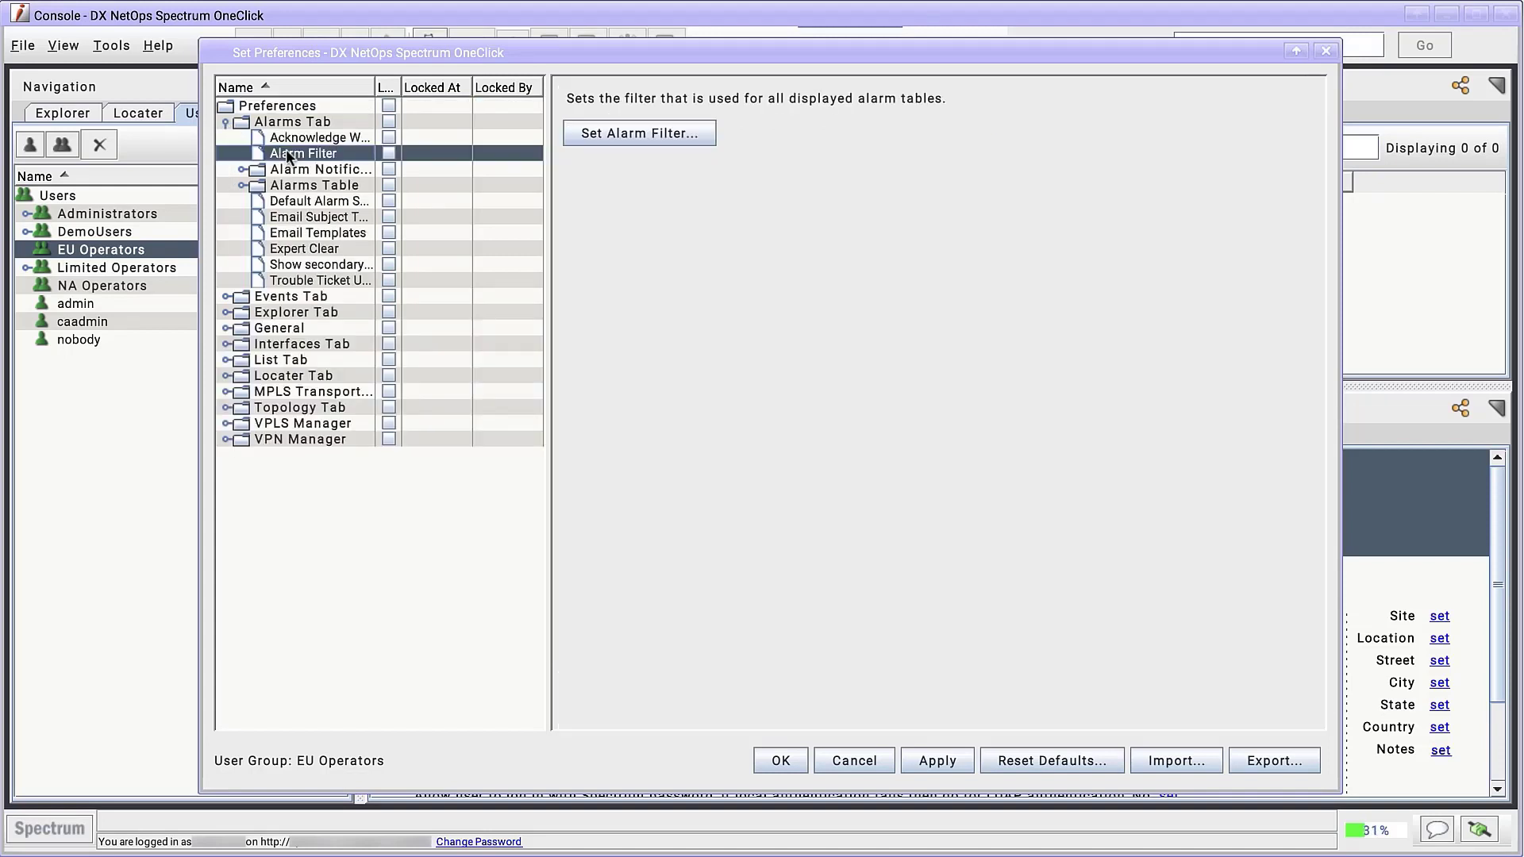
pyautogui.click(638, 132)
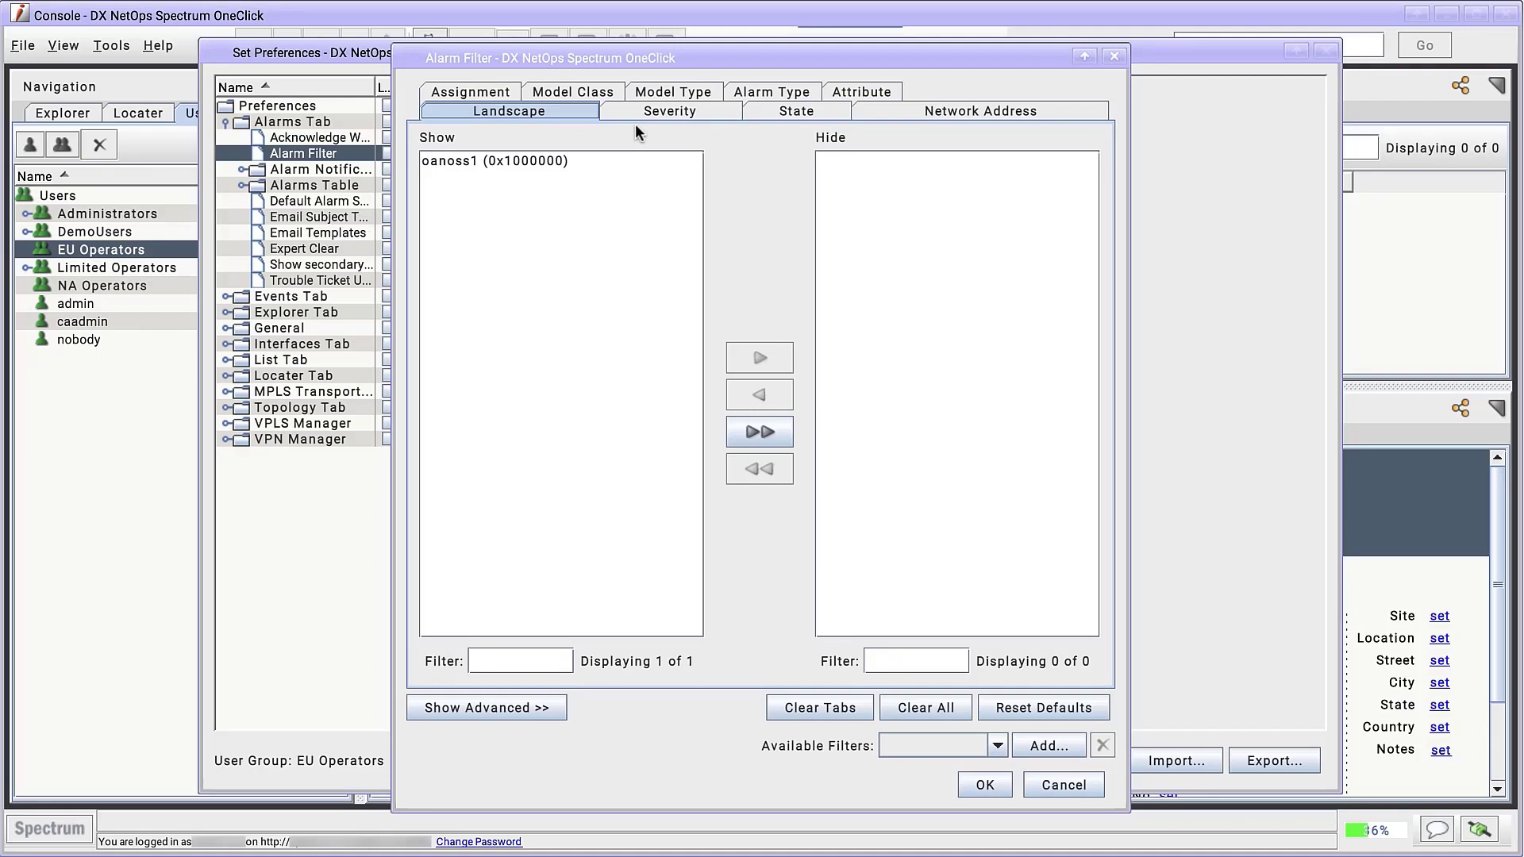
# Save the unmodified alarm filter under the name "No Filter" and accept the filter settings
pyautogui.click(1036, 746)
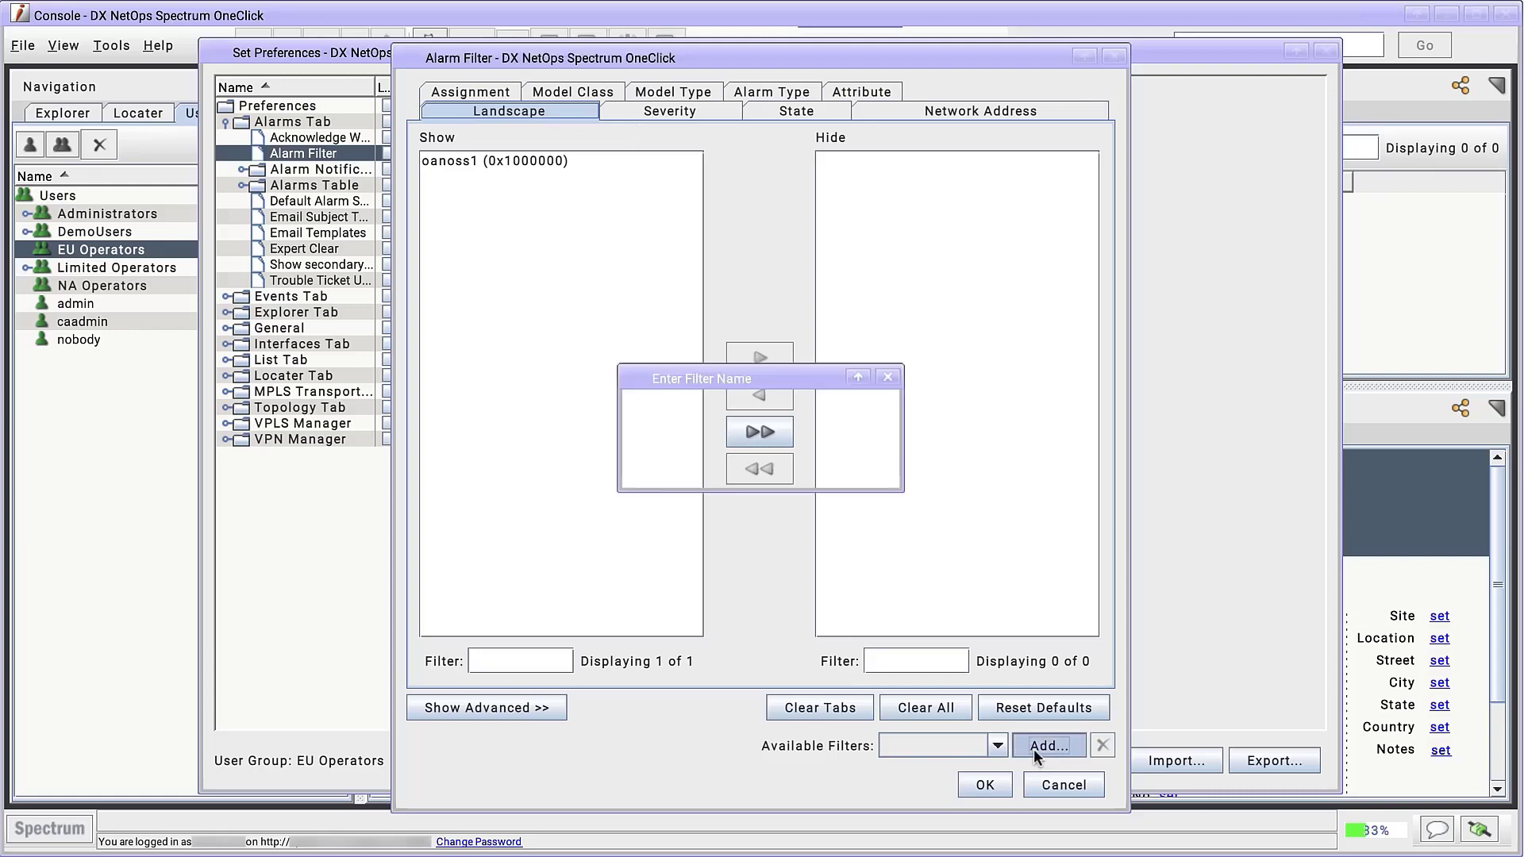
pyautogui.write('No Filter')
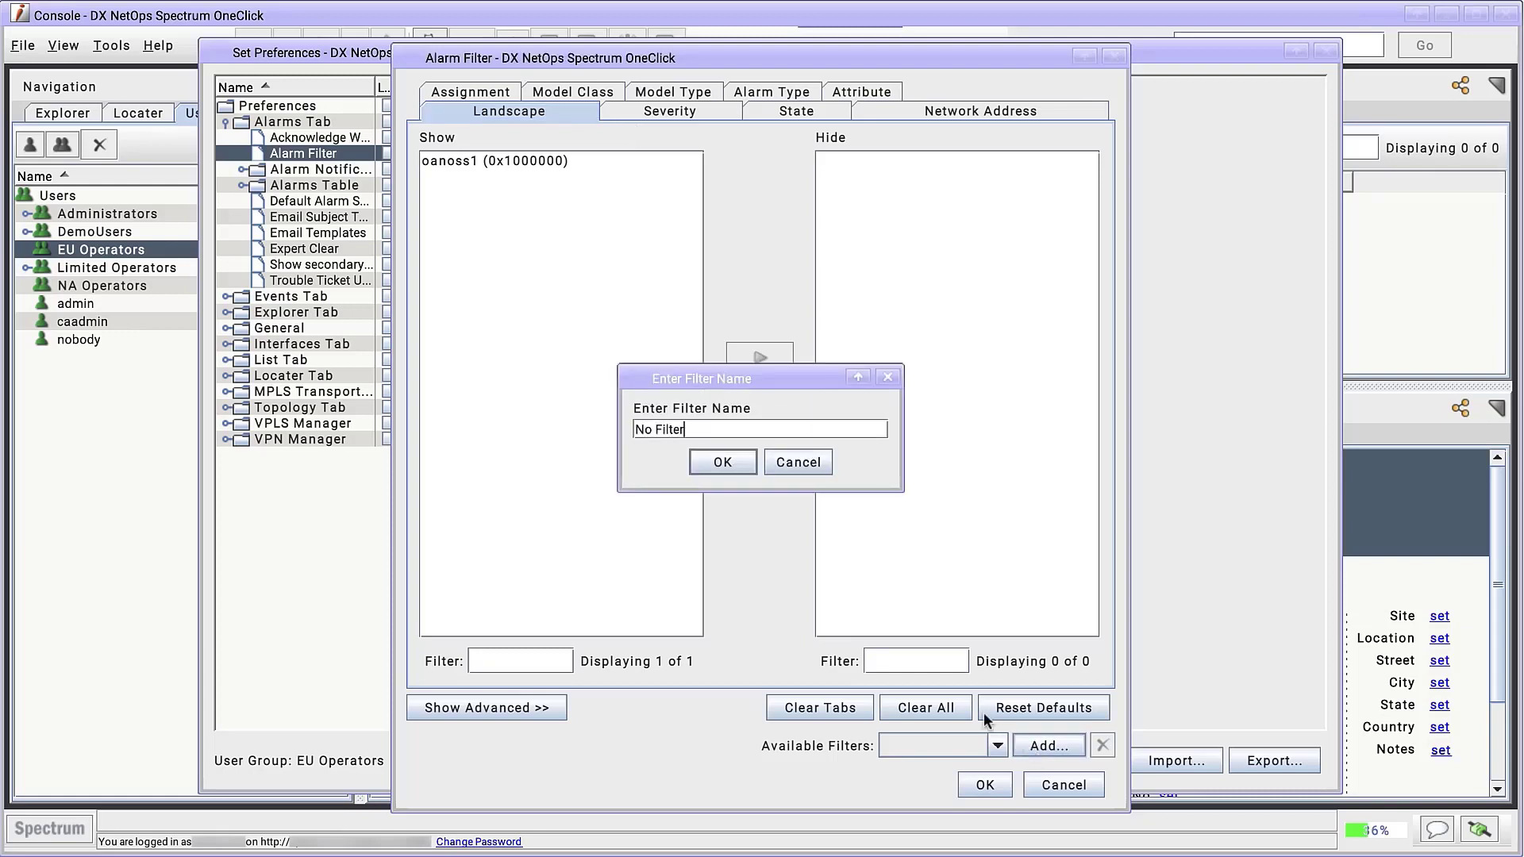
pyautogui.click(722, 462)
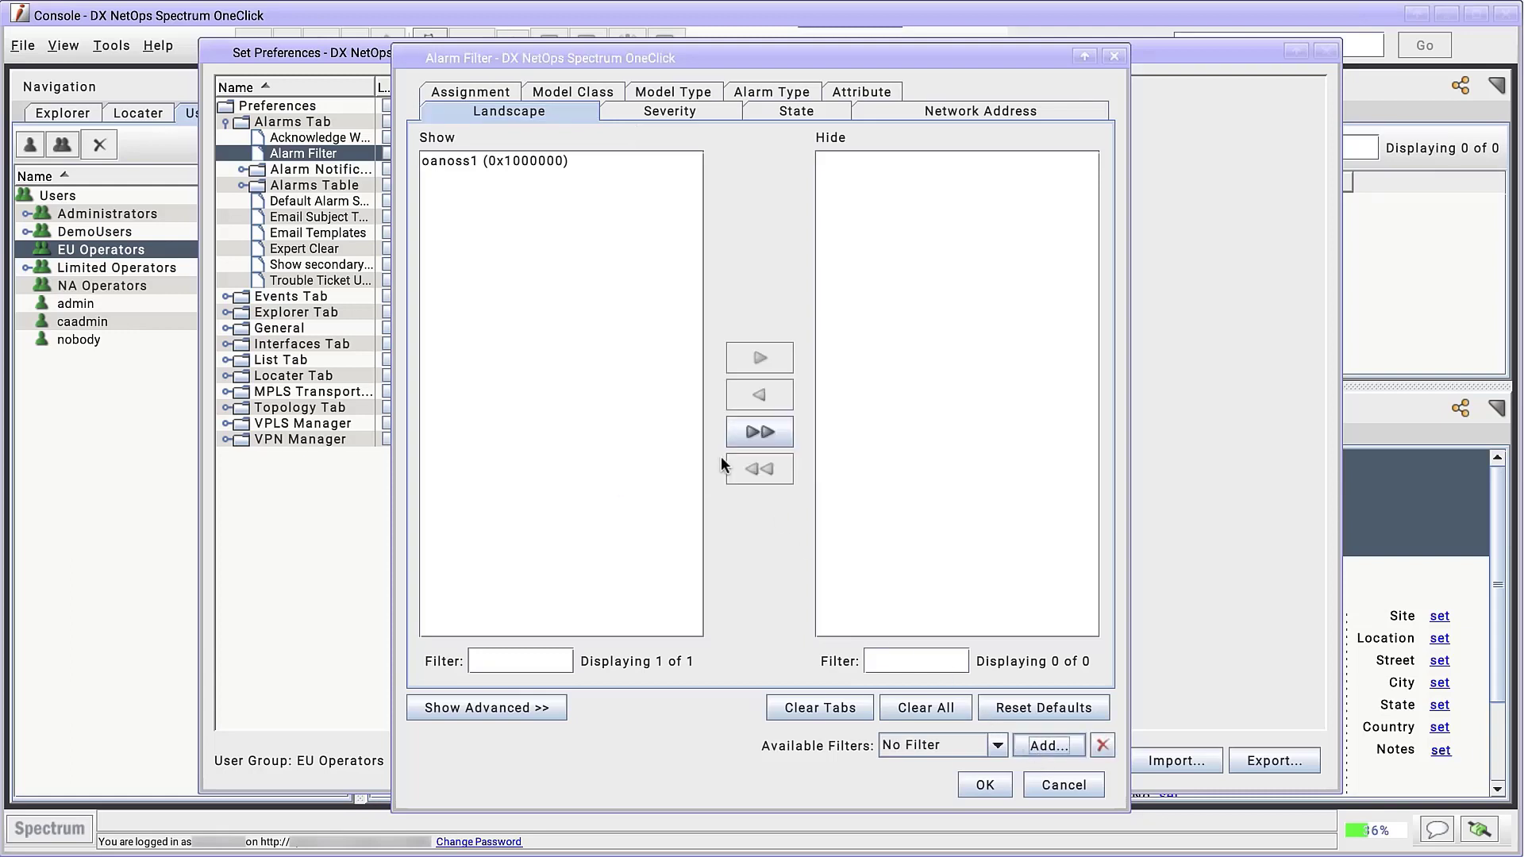
pyautogui.click(988, 786)
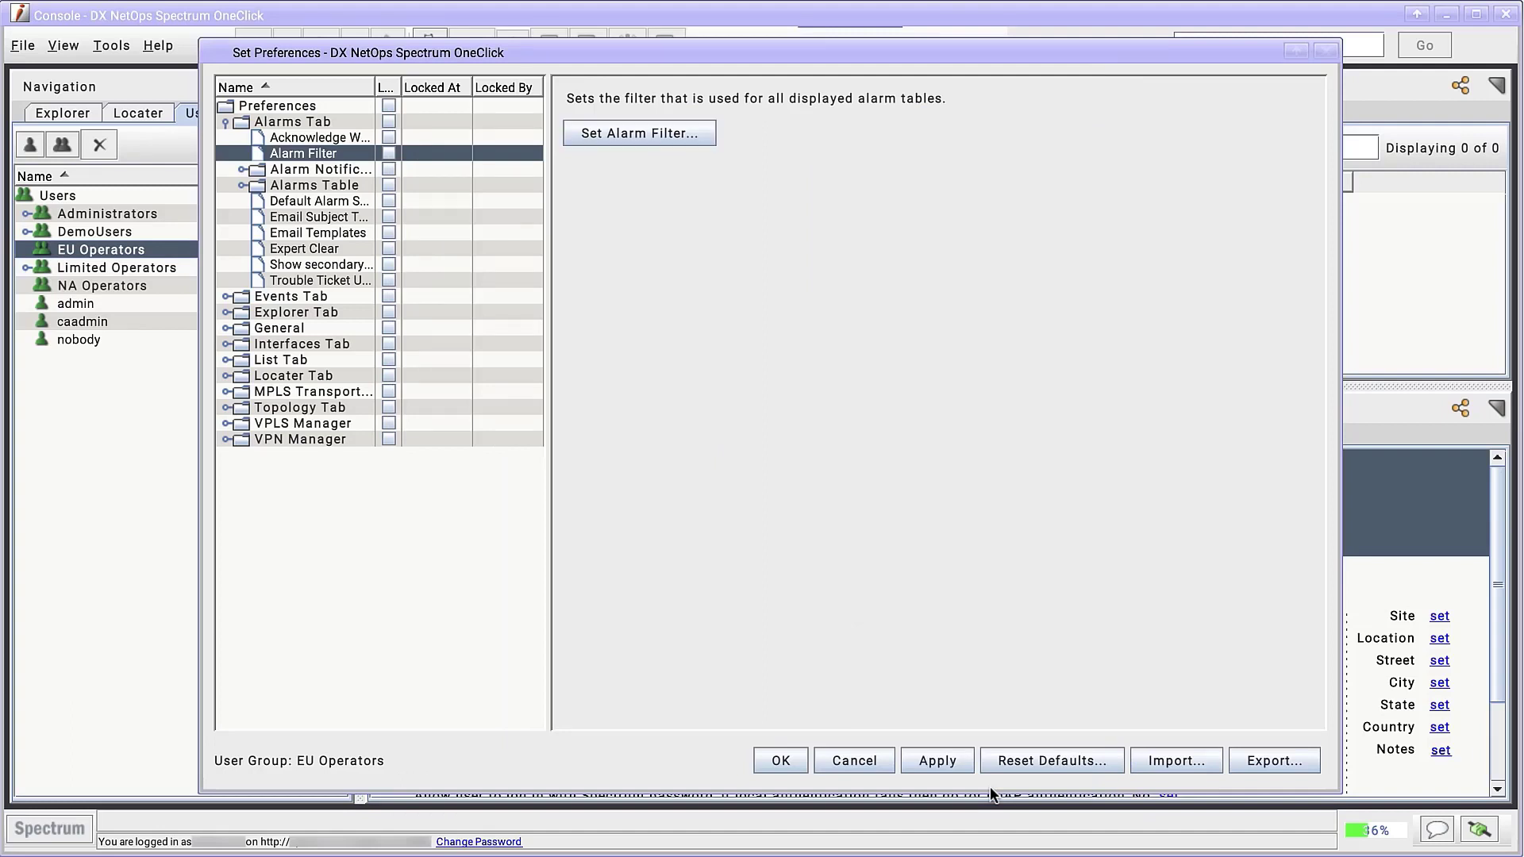
# Reopen the group's alarm filter and hide every model class except Router and Switch-Router
pyautogui.click(640, 133)
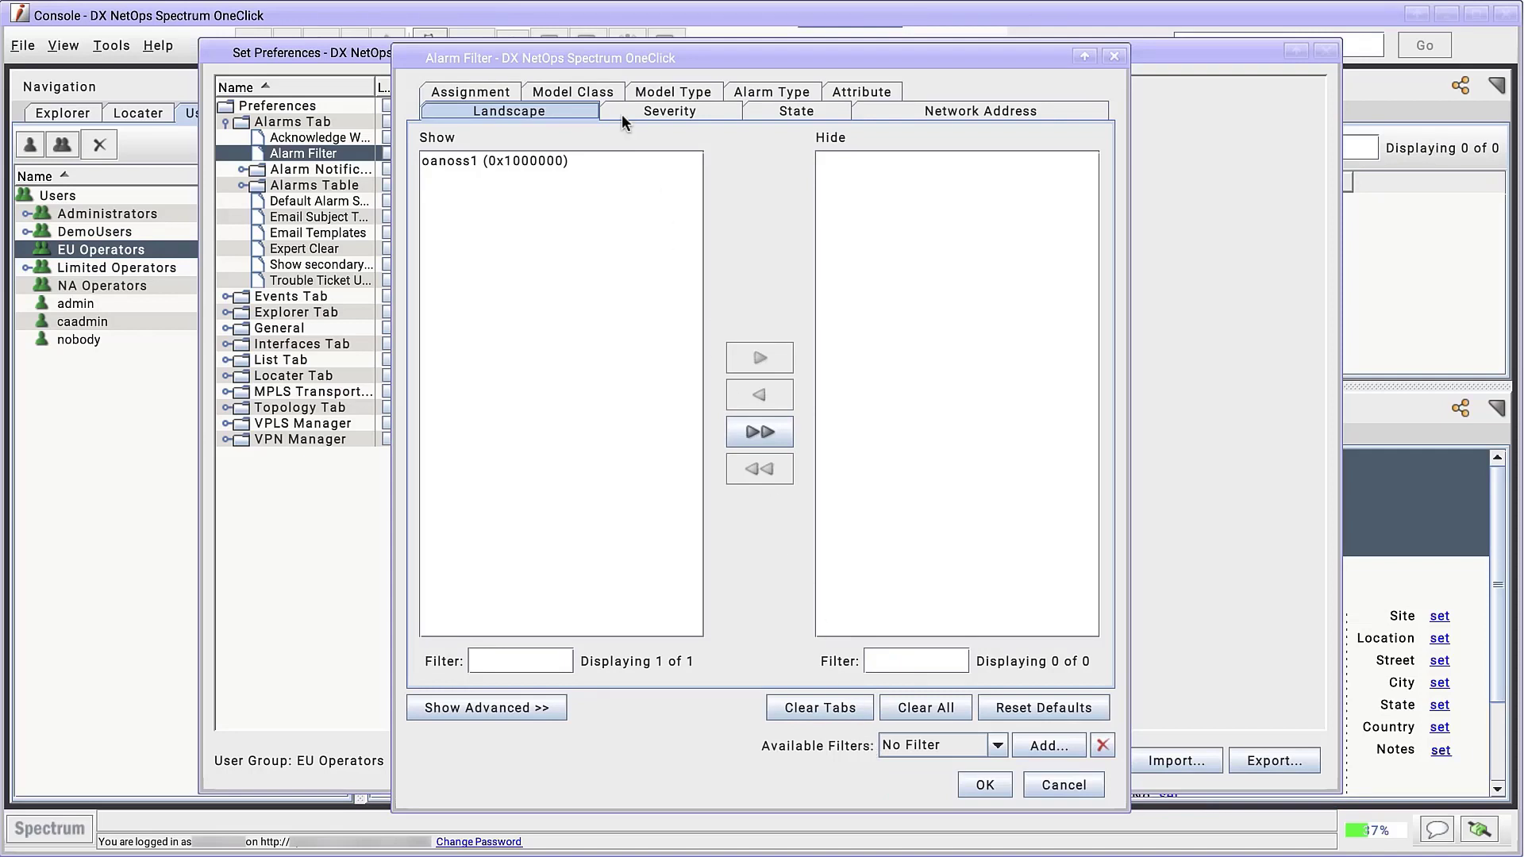
pyautogui.click(613, 92)
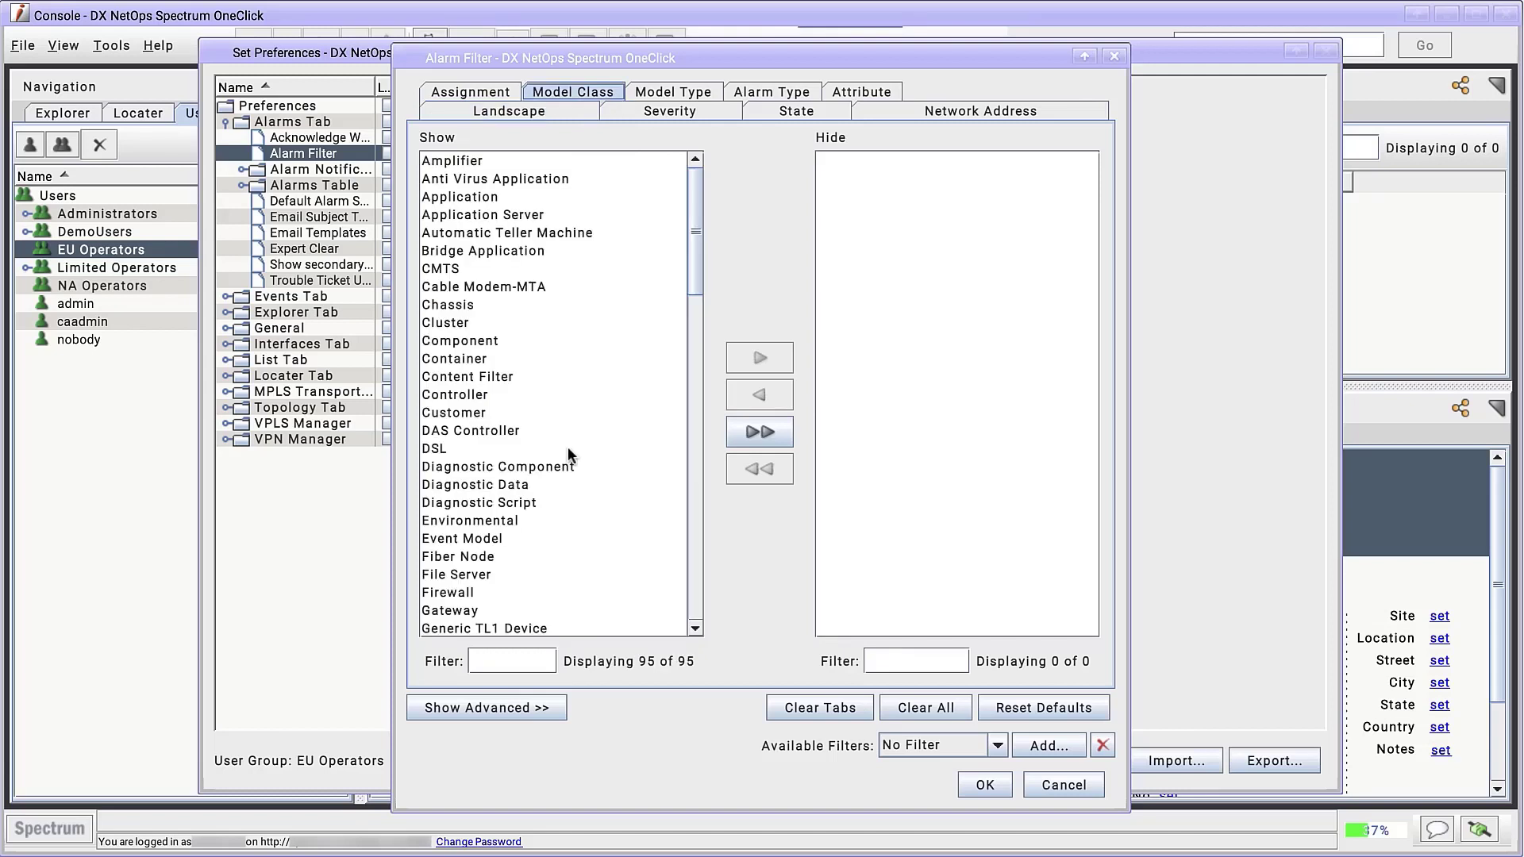
pyautogui.click(774, 434)
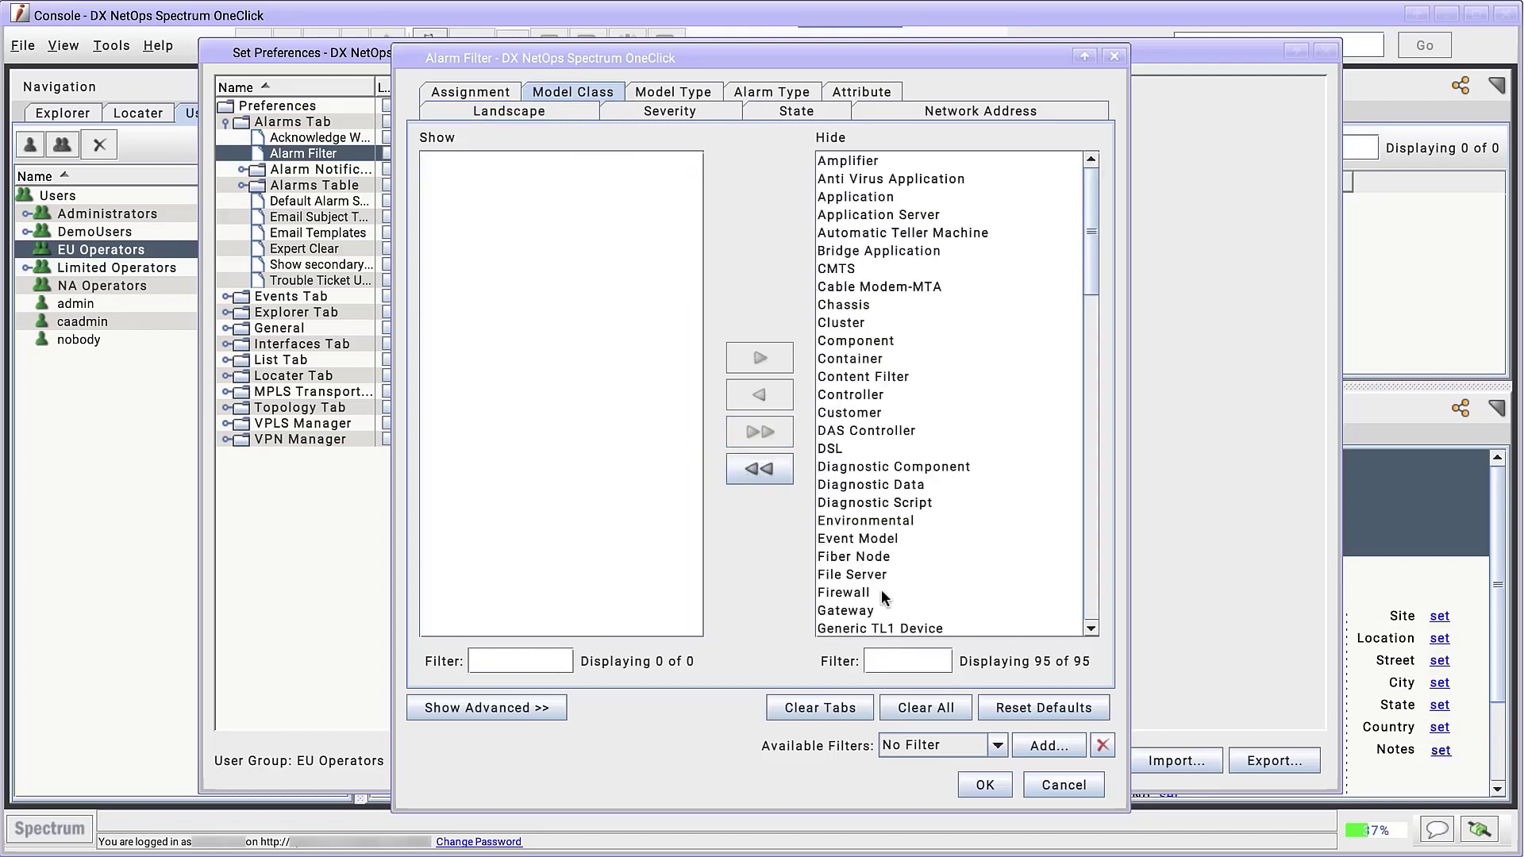
pyautogui.click(925, 661)
pyautogui.write('router')
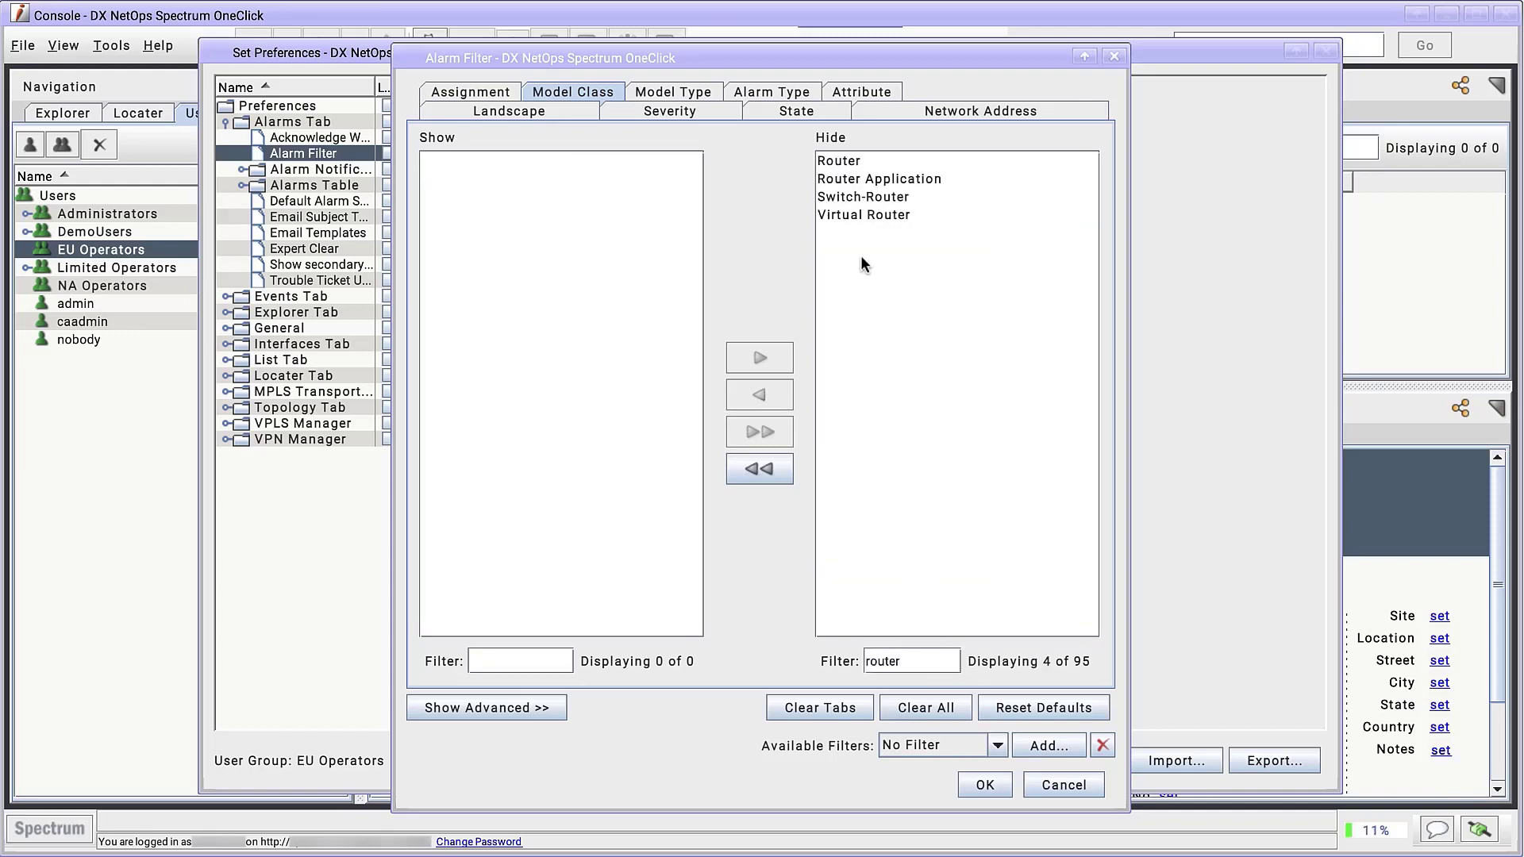
pyautogui.click(844, 164)
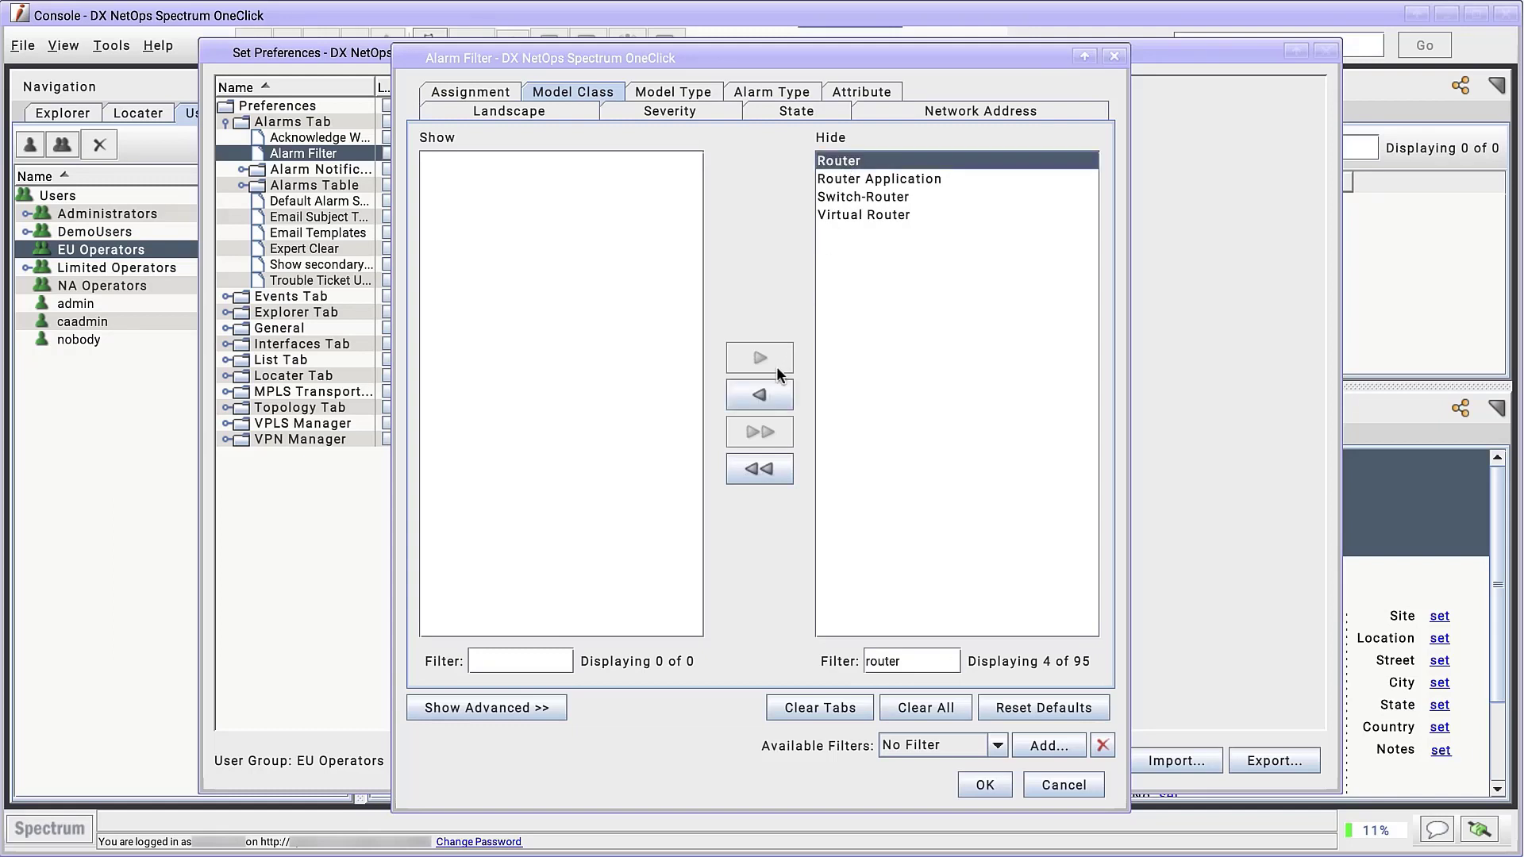
pyautogui.click(772, 393)
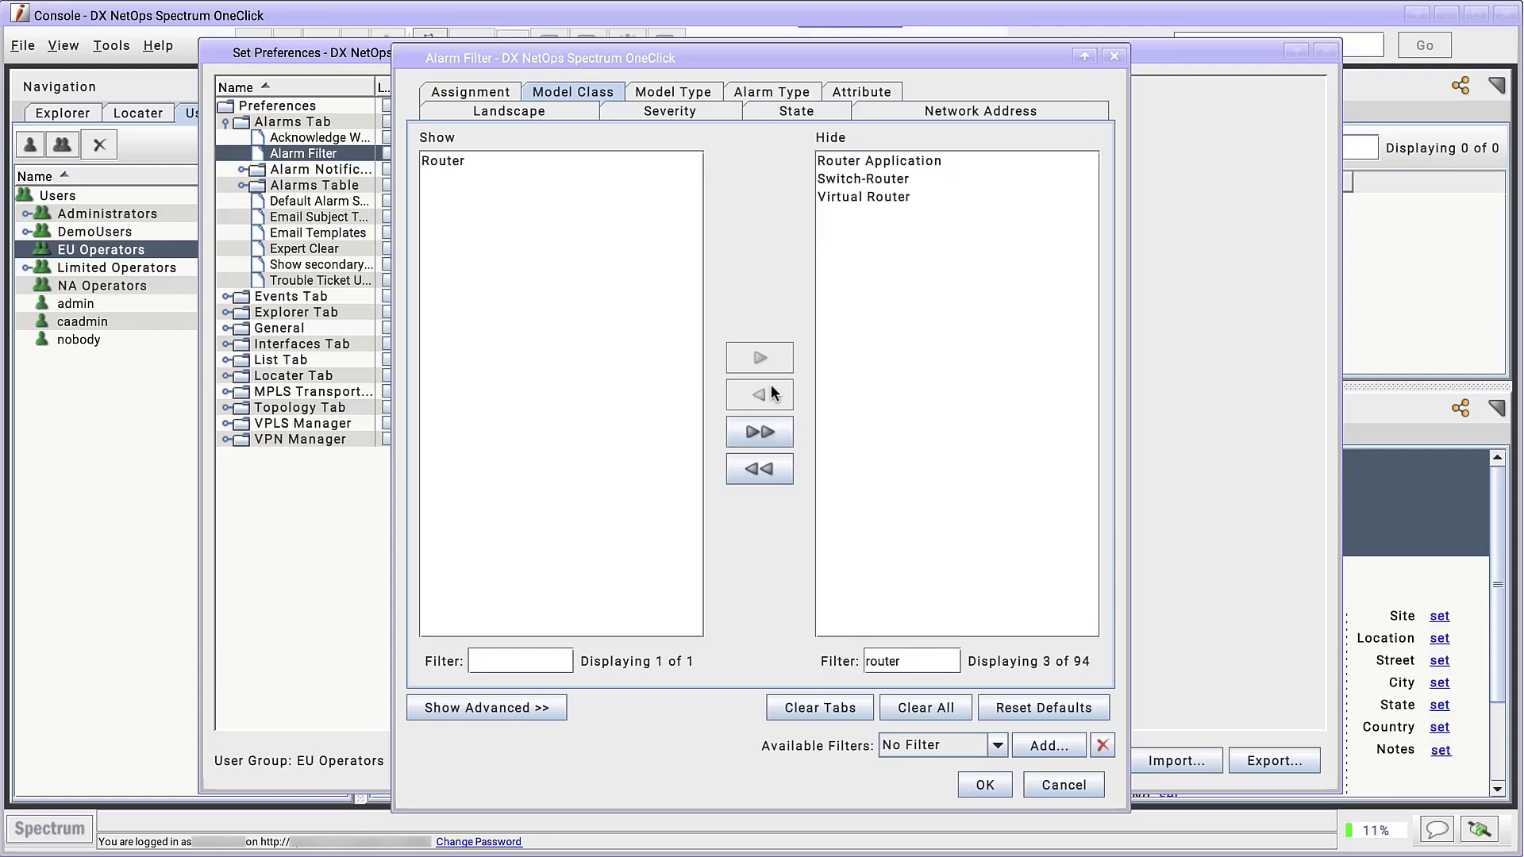
pyautogui.click(857, 178)
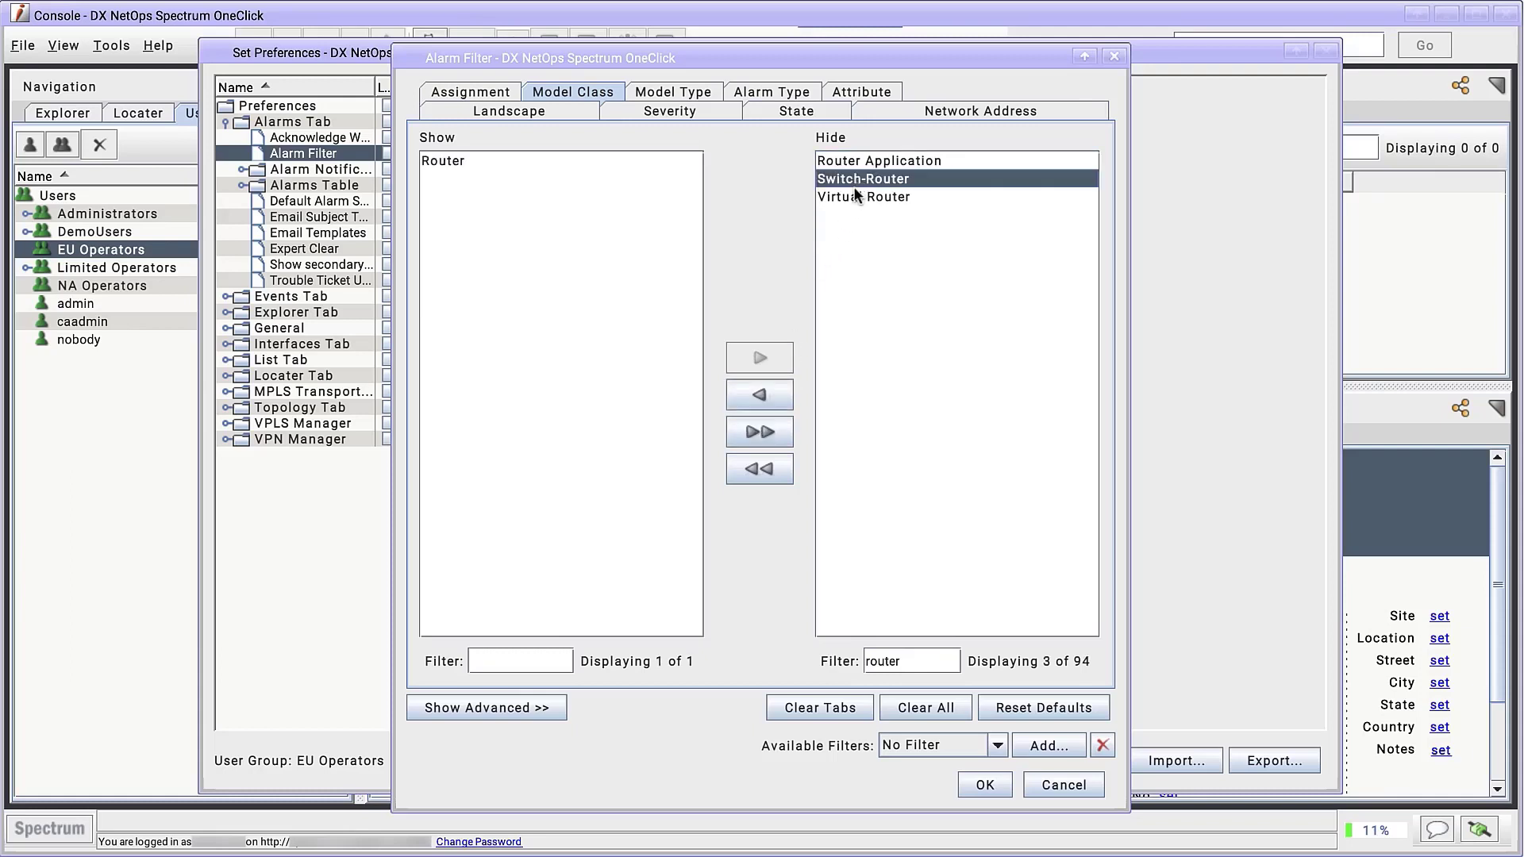
pyautogui.click(768, 394)
# Save the current alarm filter as "Router Filter" and accept the filter settings
pyautogui.click(1046, 746)
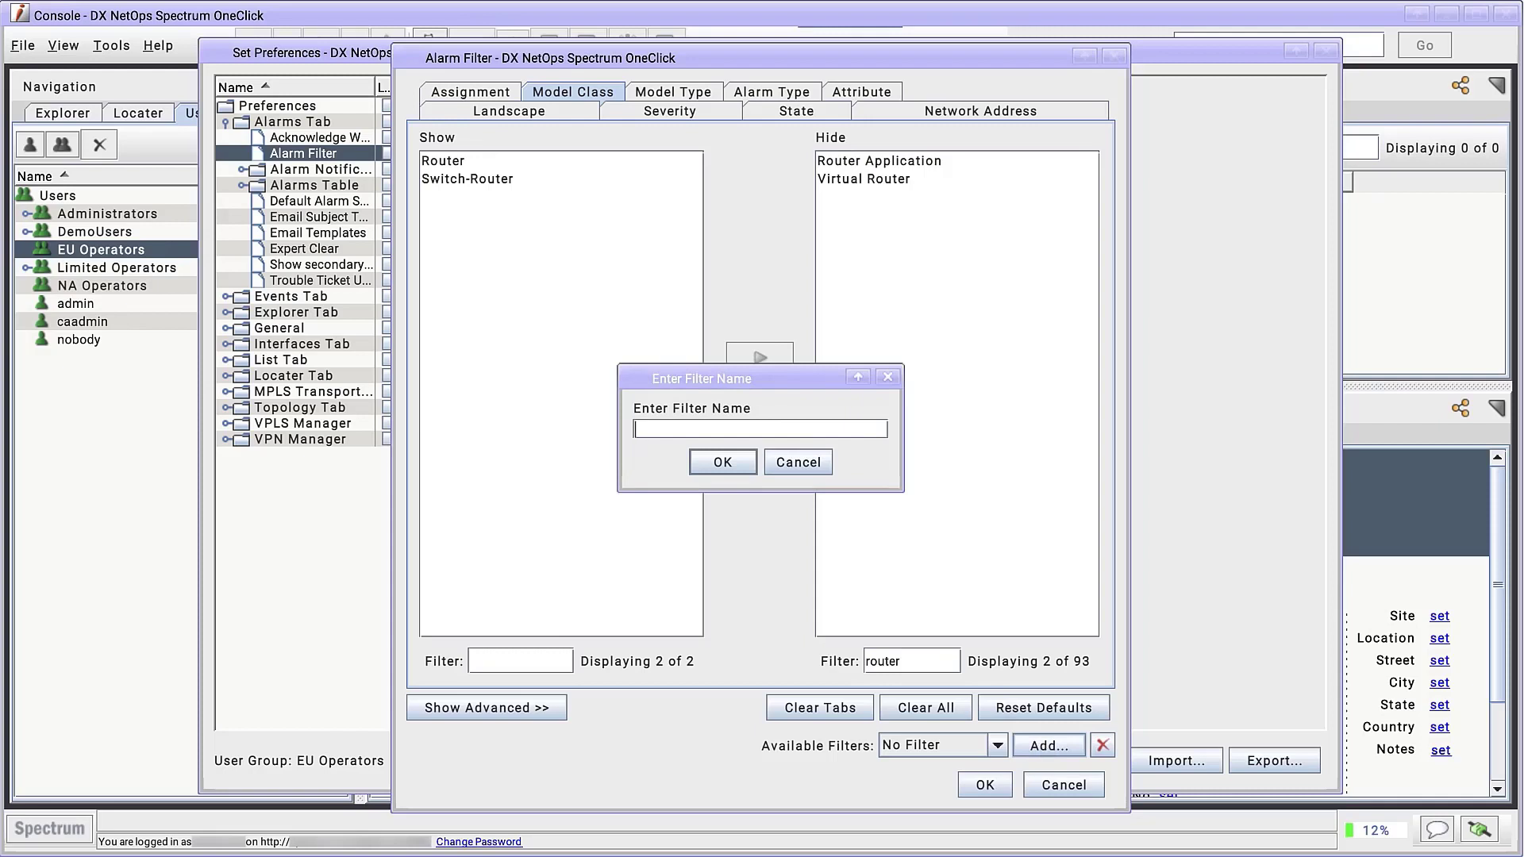
pyautogui.write('Router Filter')
pyautogui.click(722, 462)
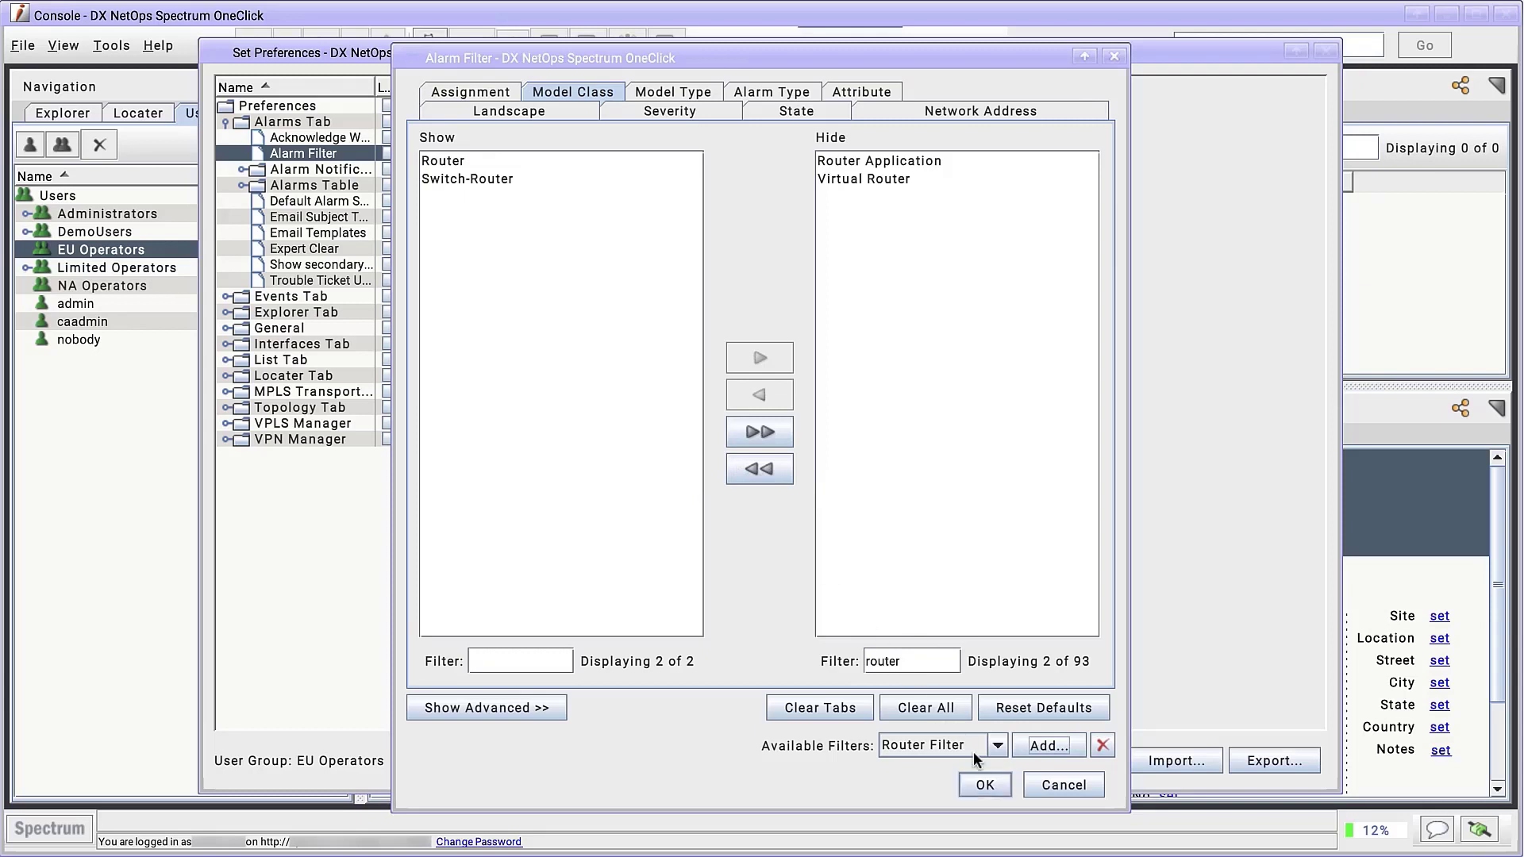
pyautogui.click(985, 784)
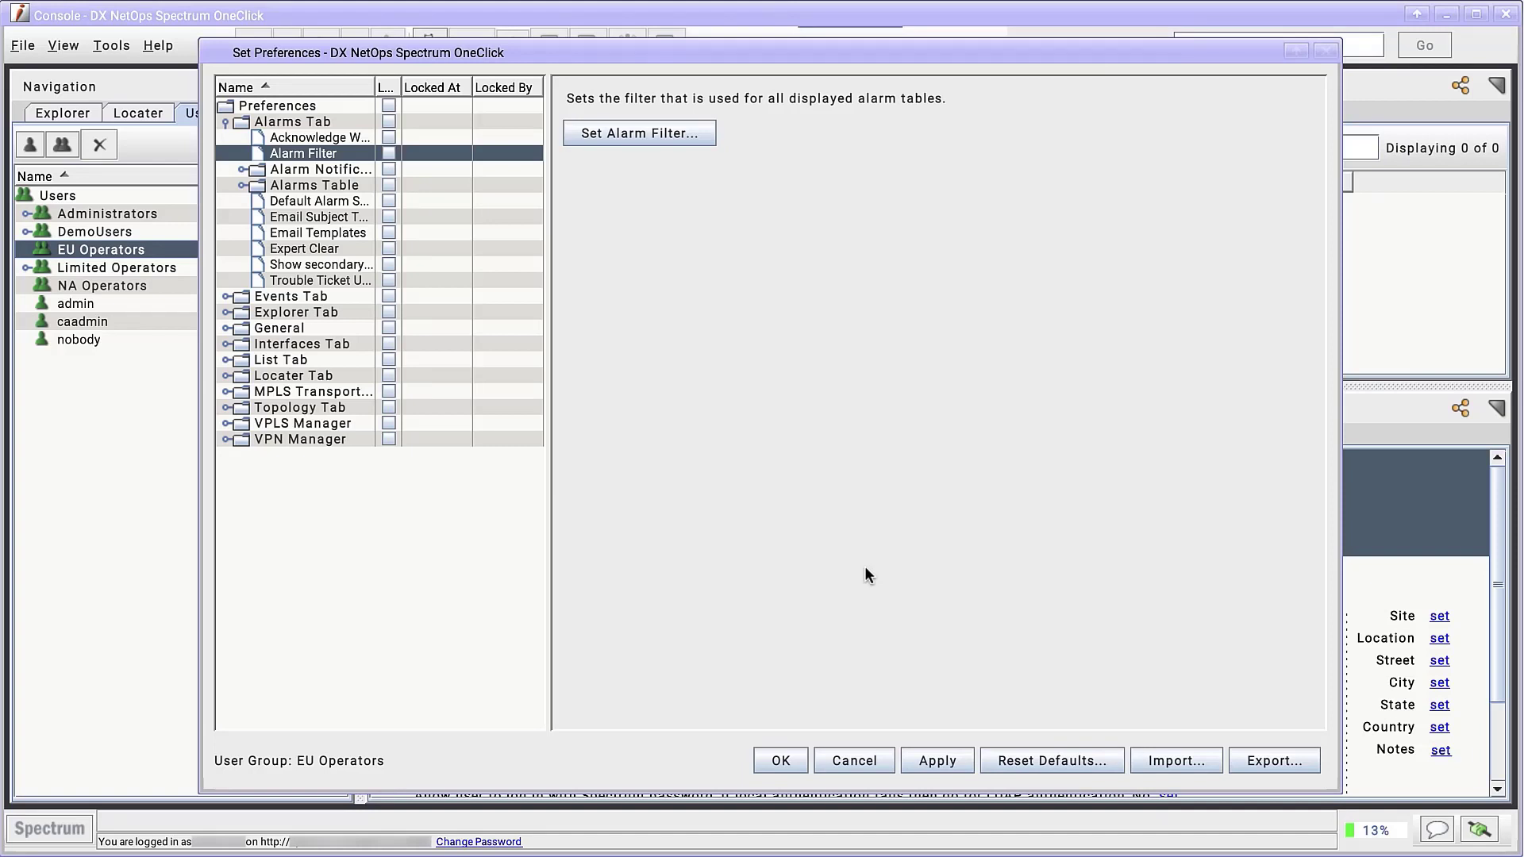
# Reopen the alarm filter and change the model classes so that only Workstation-Server is shown
pyautogui.click(639, 134)
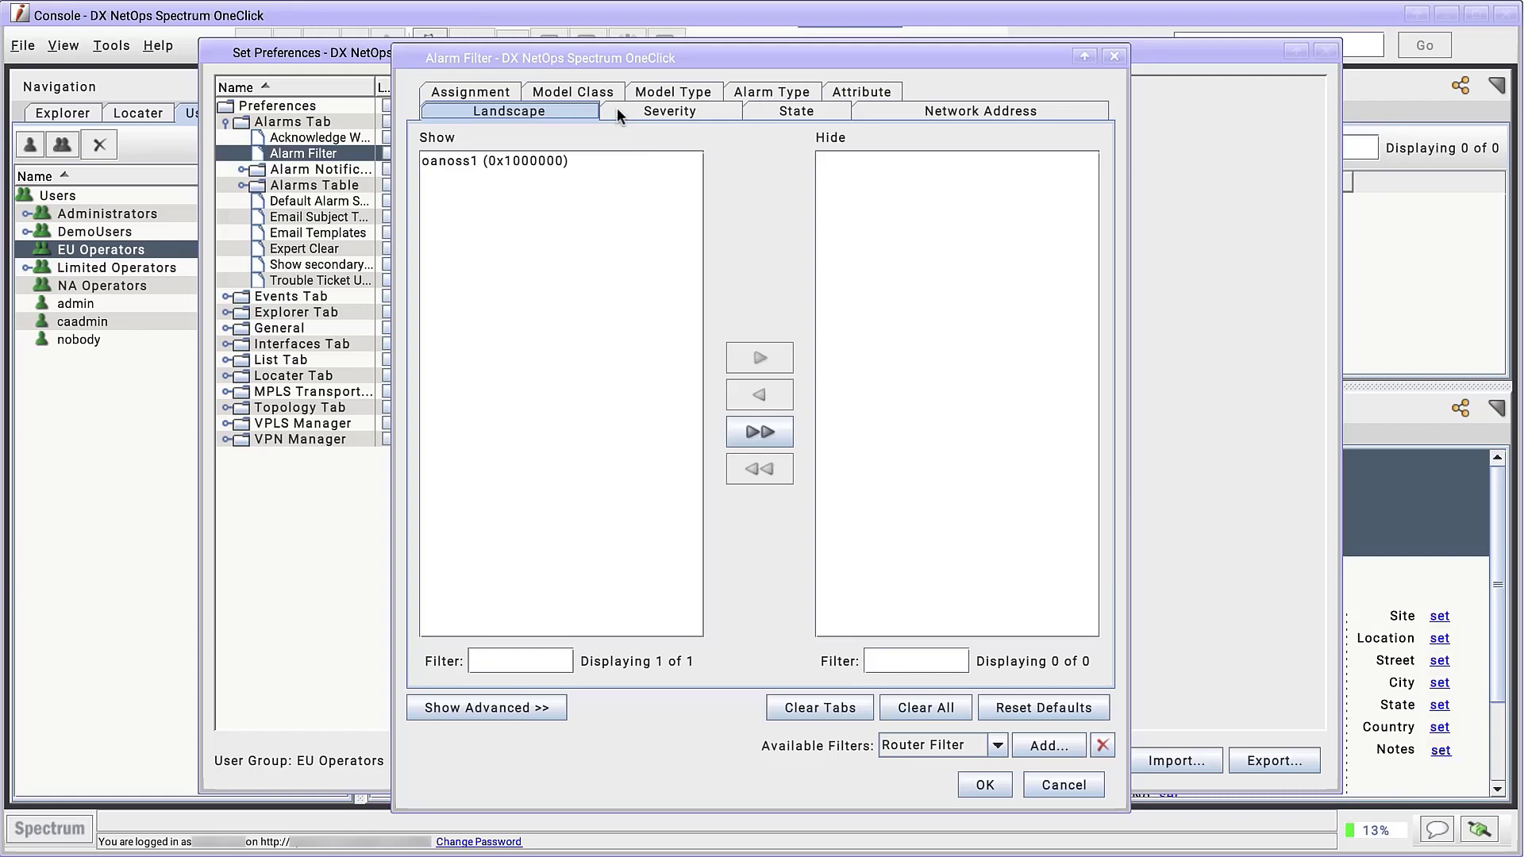
pyautogui.click(599, 89)
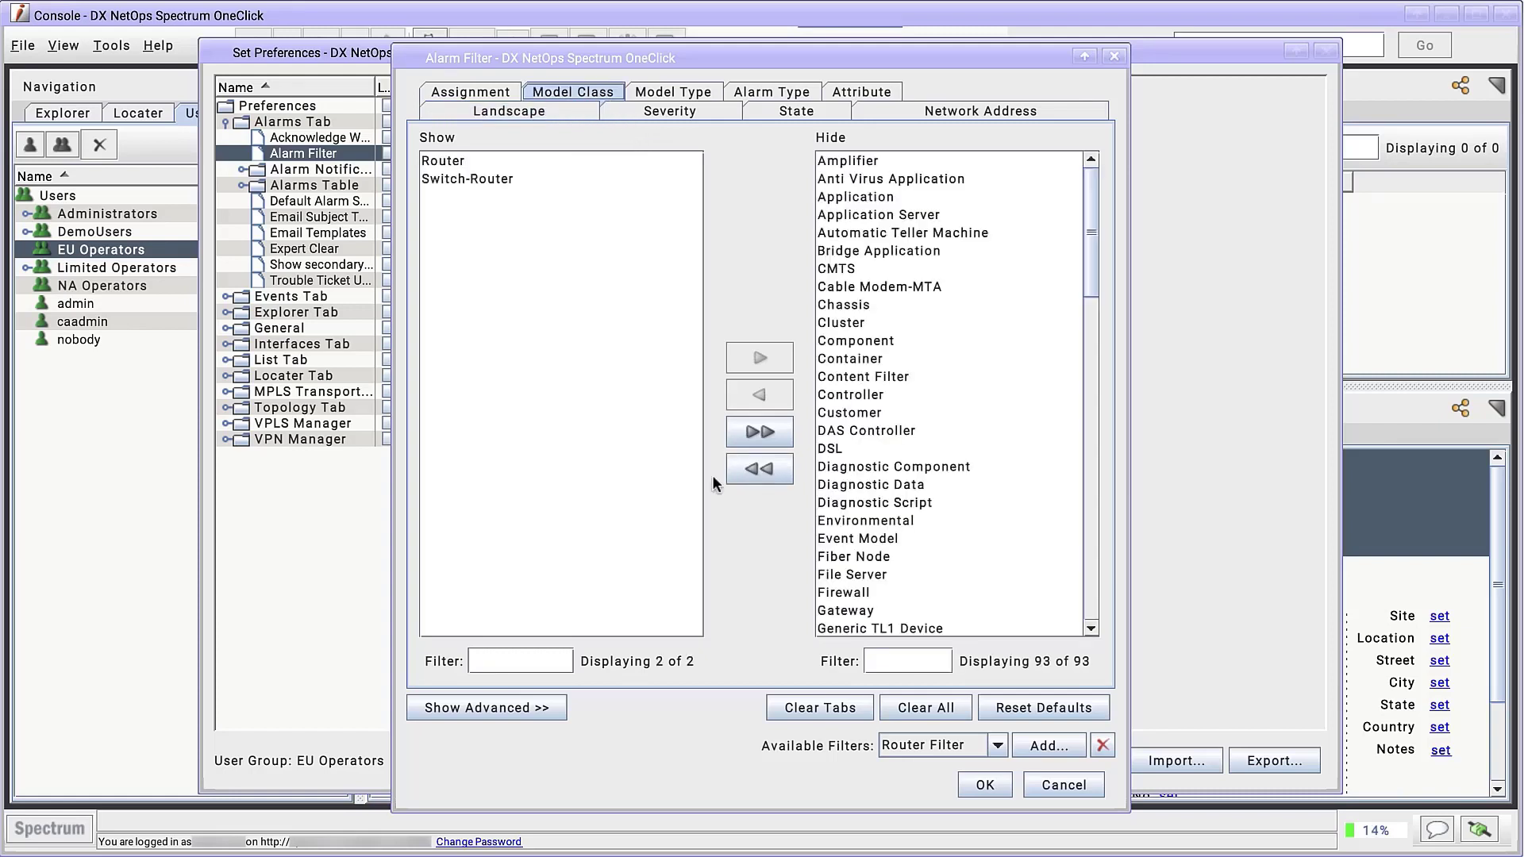
pyautogui.click(761, 437)
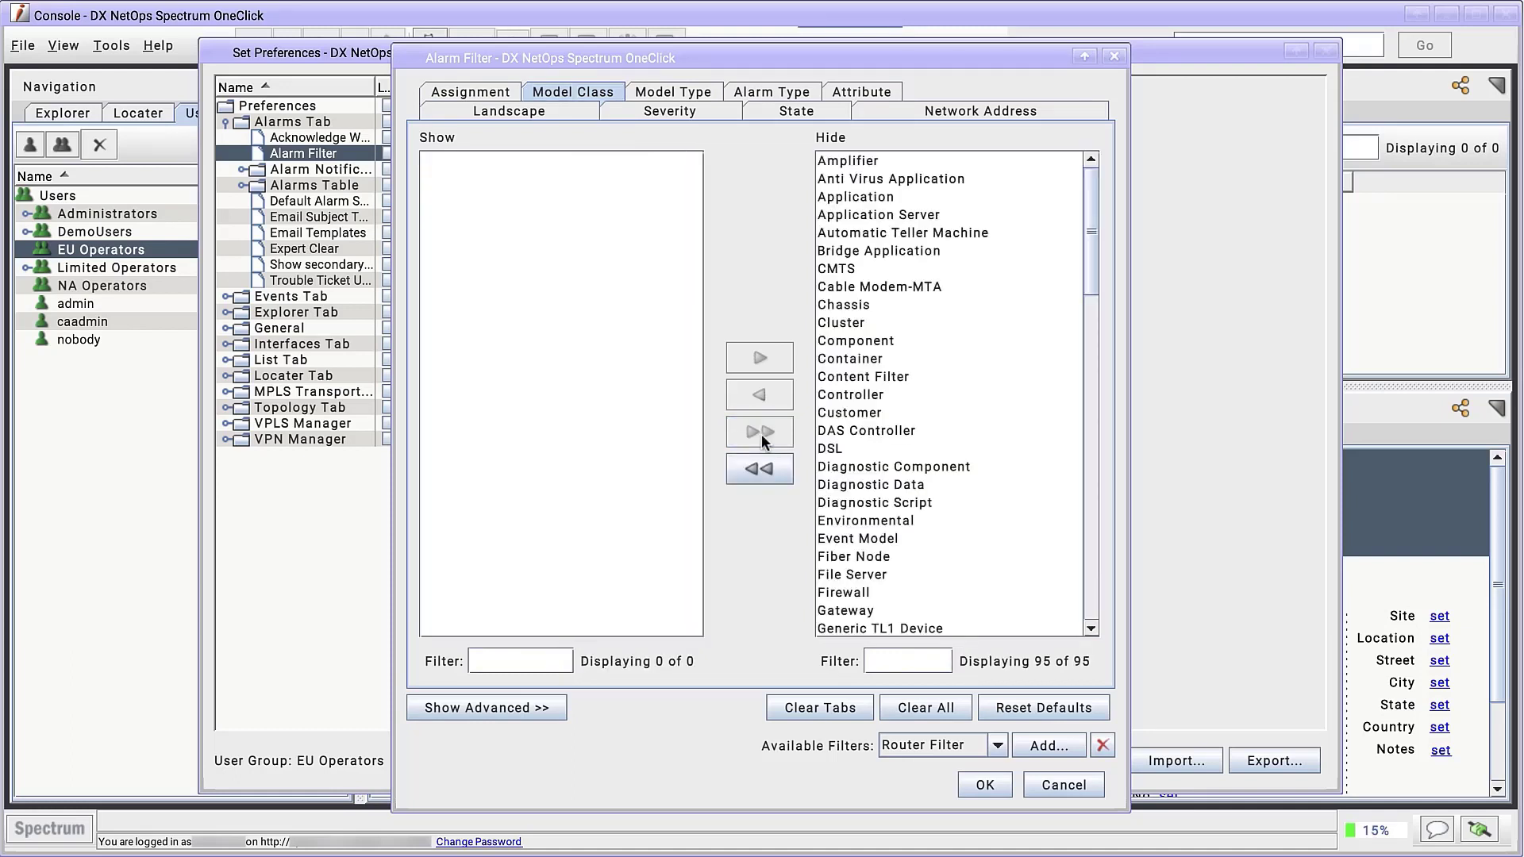
pyautogui.click(913, 659)
pyautogui.write('server')
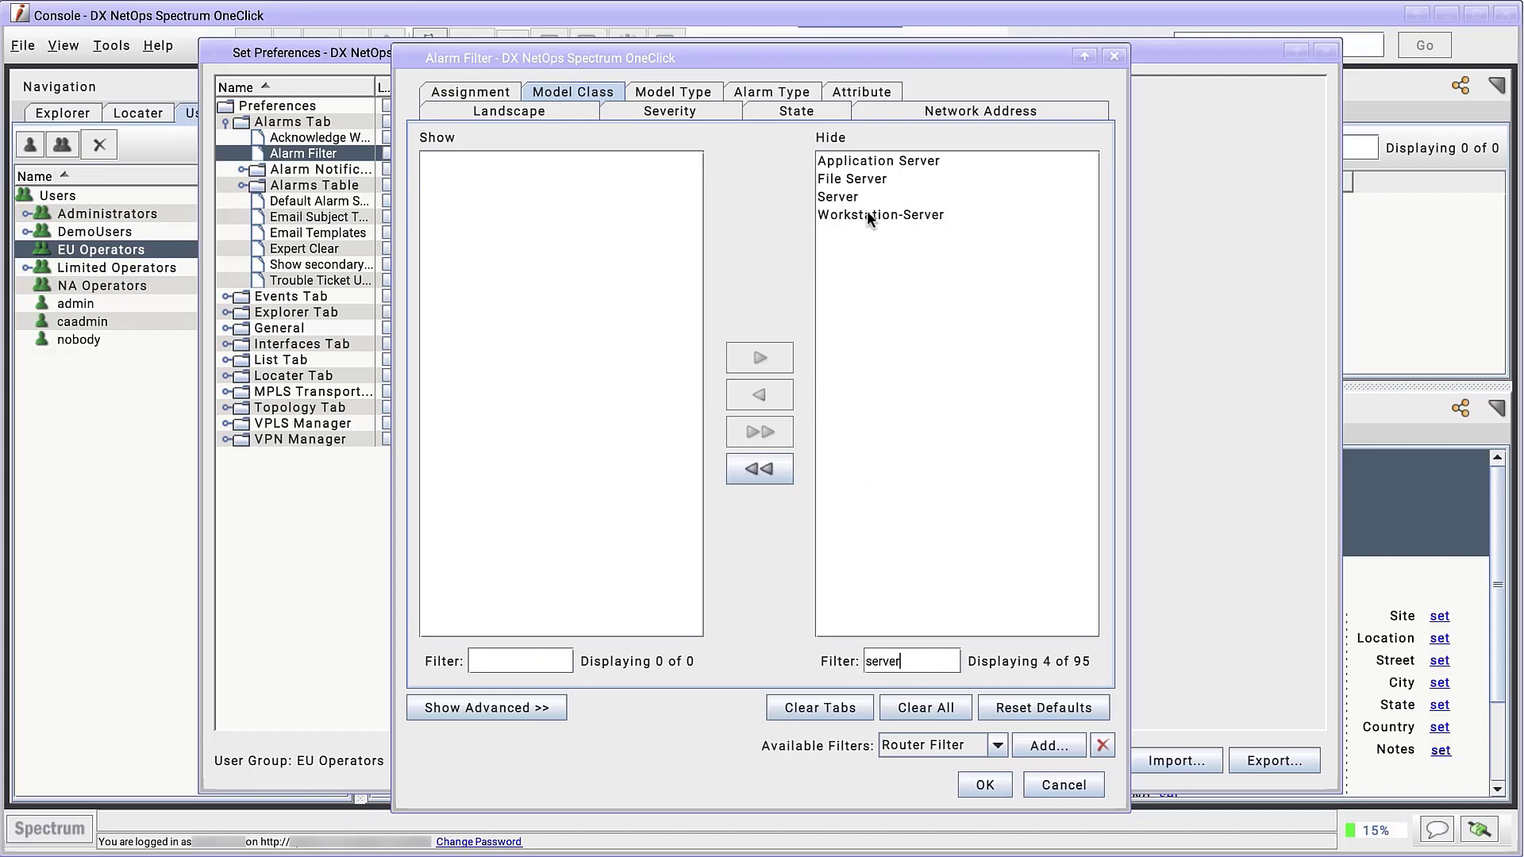
pyautogui.click(866, 214)
pyautogui.click(753, 401)
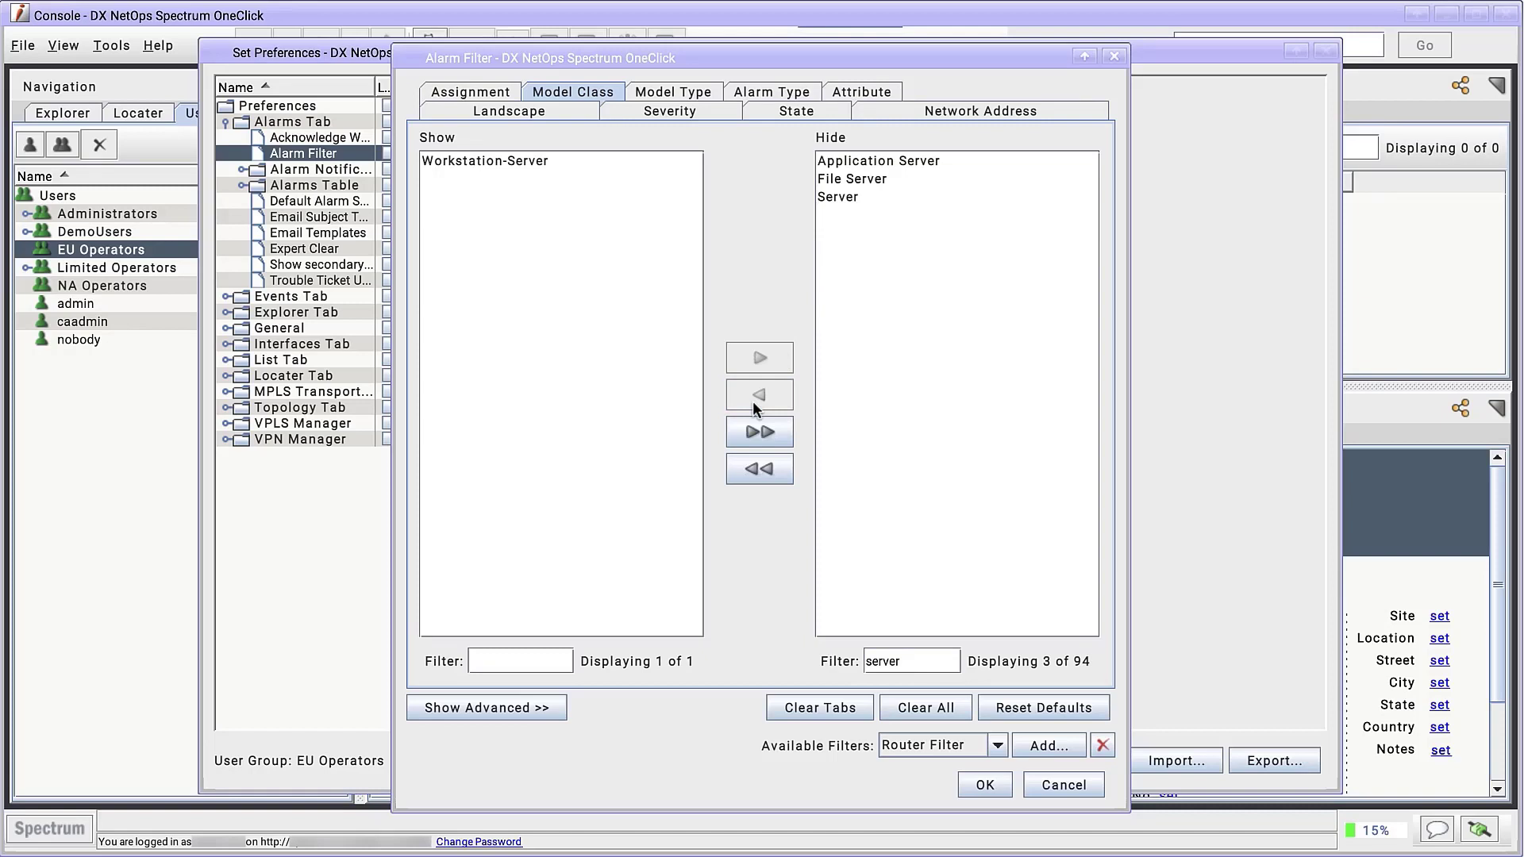
# Add an attribute condition to the alarm filter: Name (0x1006e) contains "server", ignoring case
pyautogui.click(860, 94)
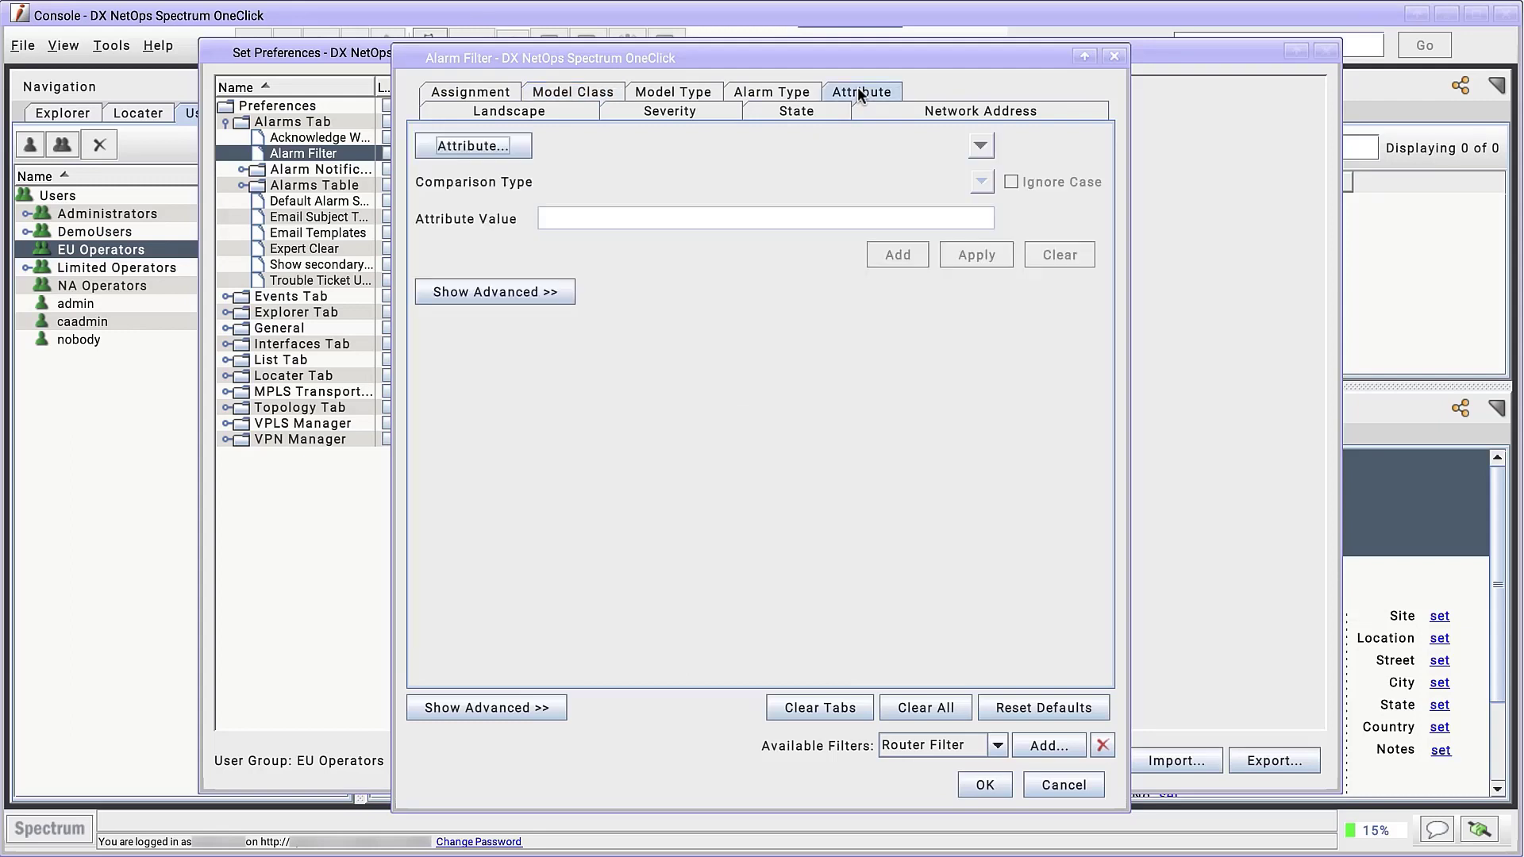
pyautogui.click(575, 154)
pyautogui.press('n')
pyautogui.click(664, 290)
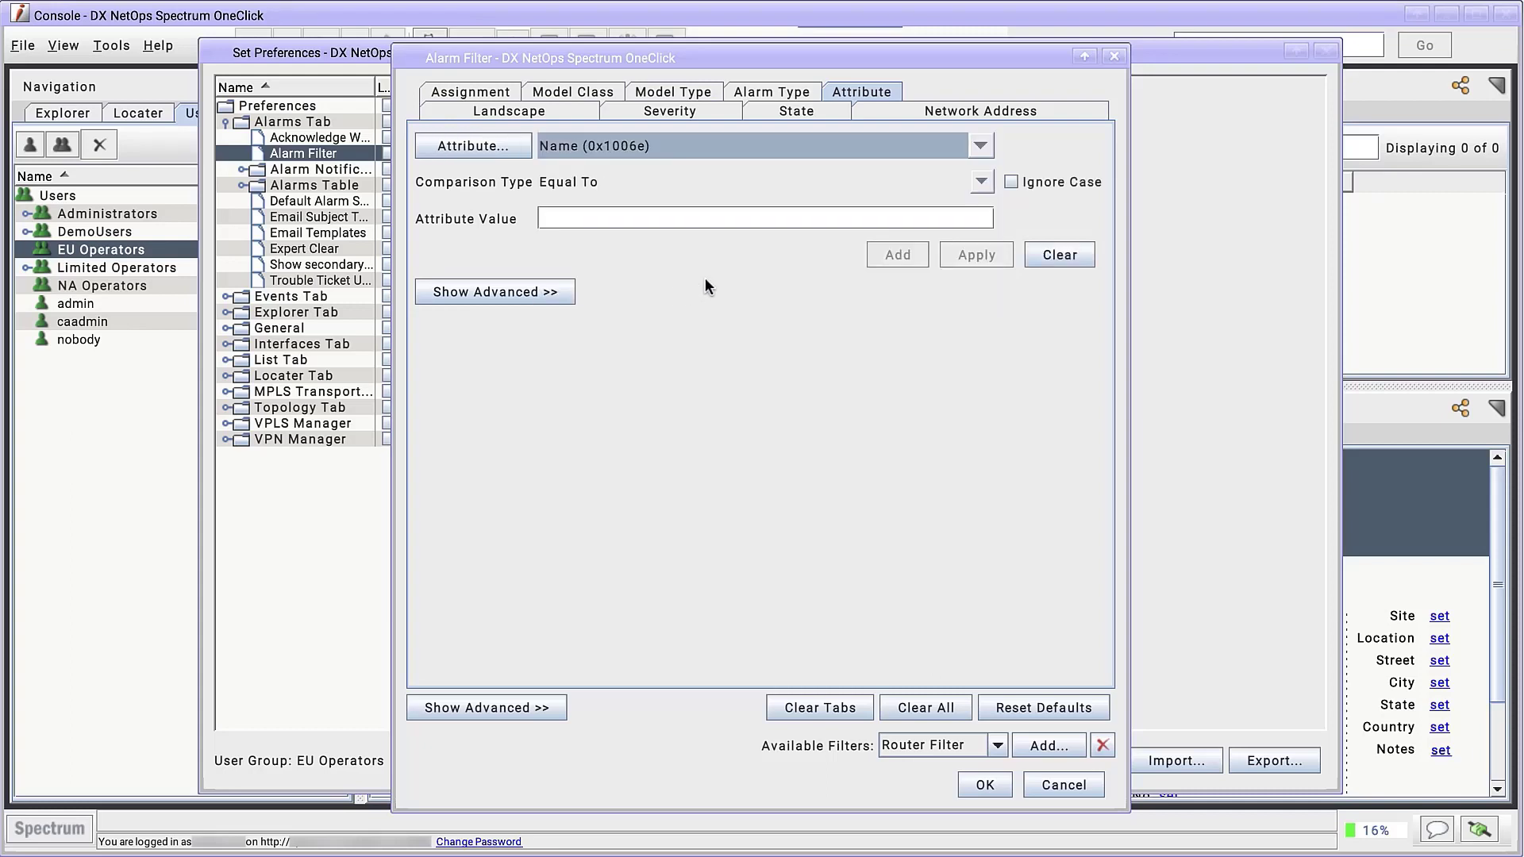
pyautogui.click(982, 182)
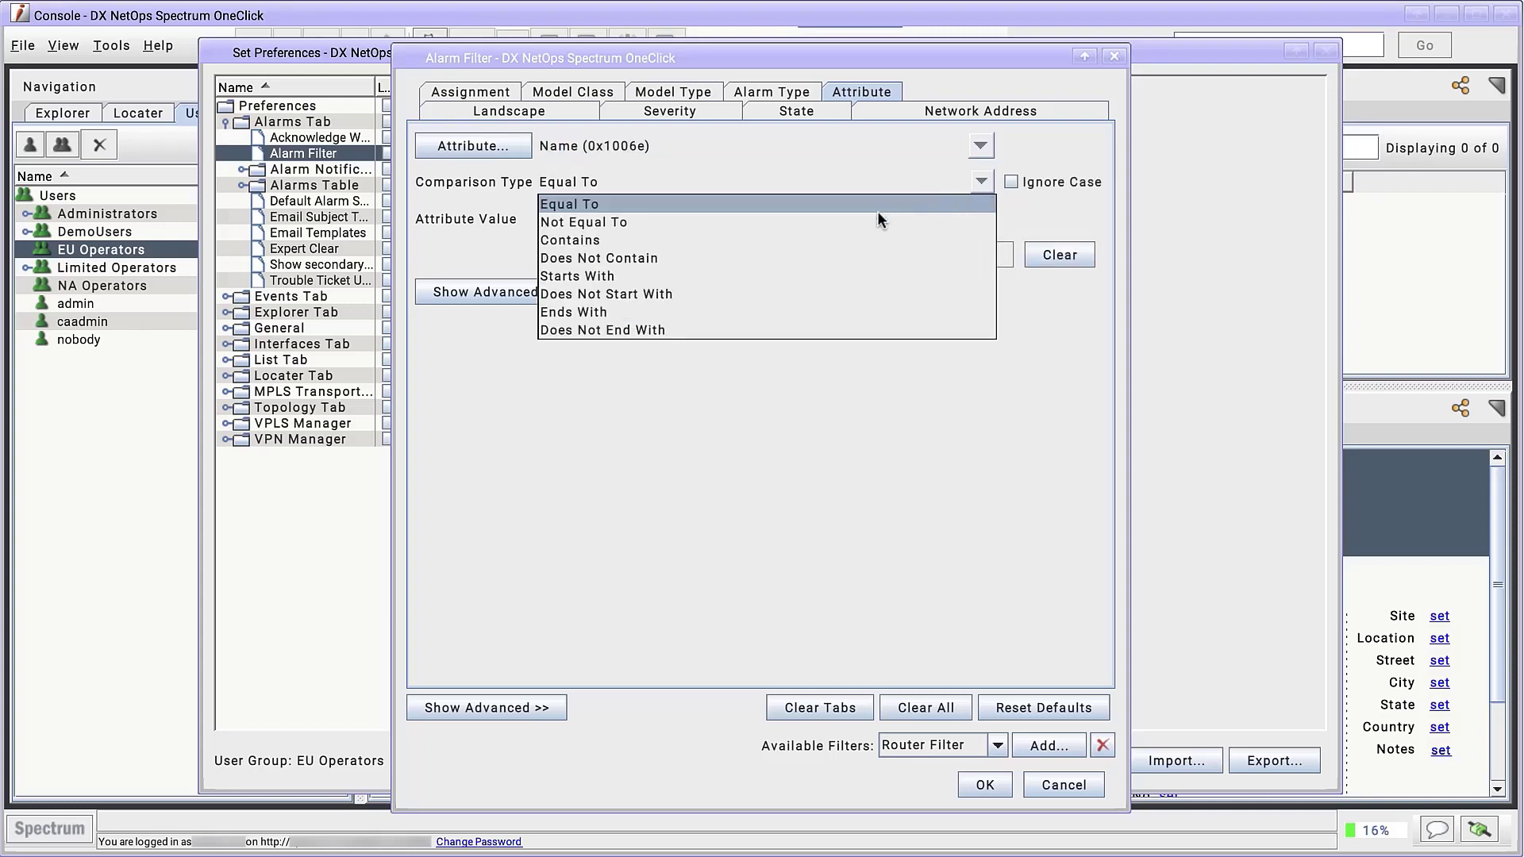
pyautogui.click(771, 240)
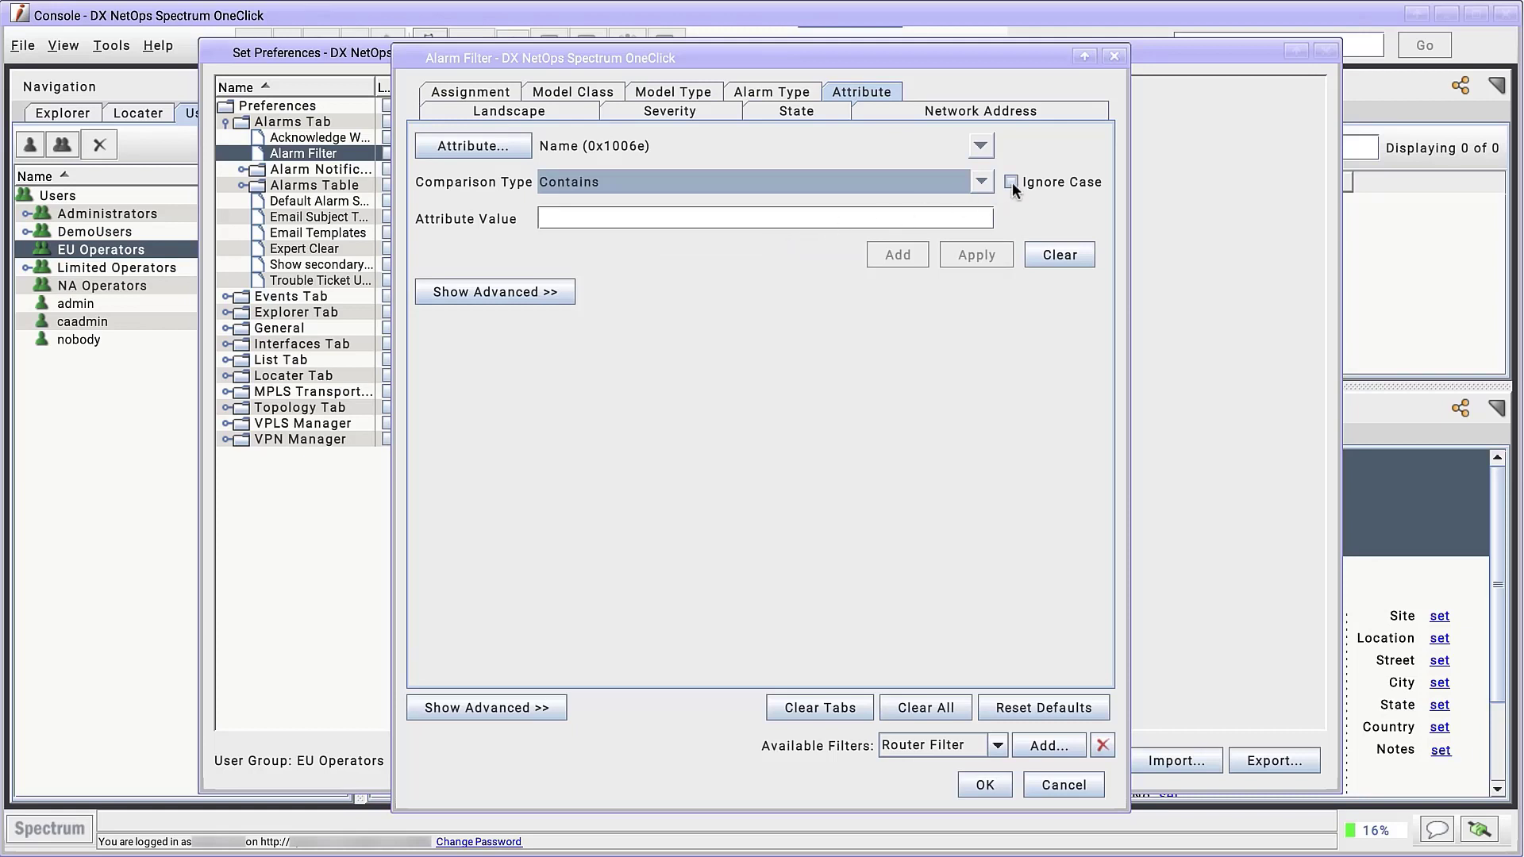
pyautogui.click(1011, 182)
pyautogui.click(935, 216)
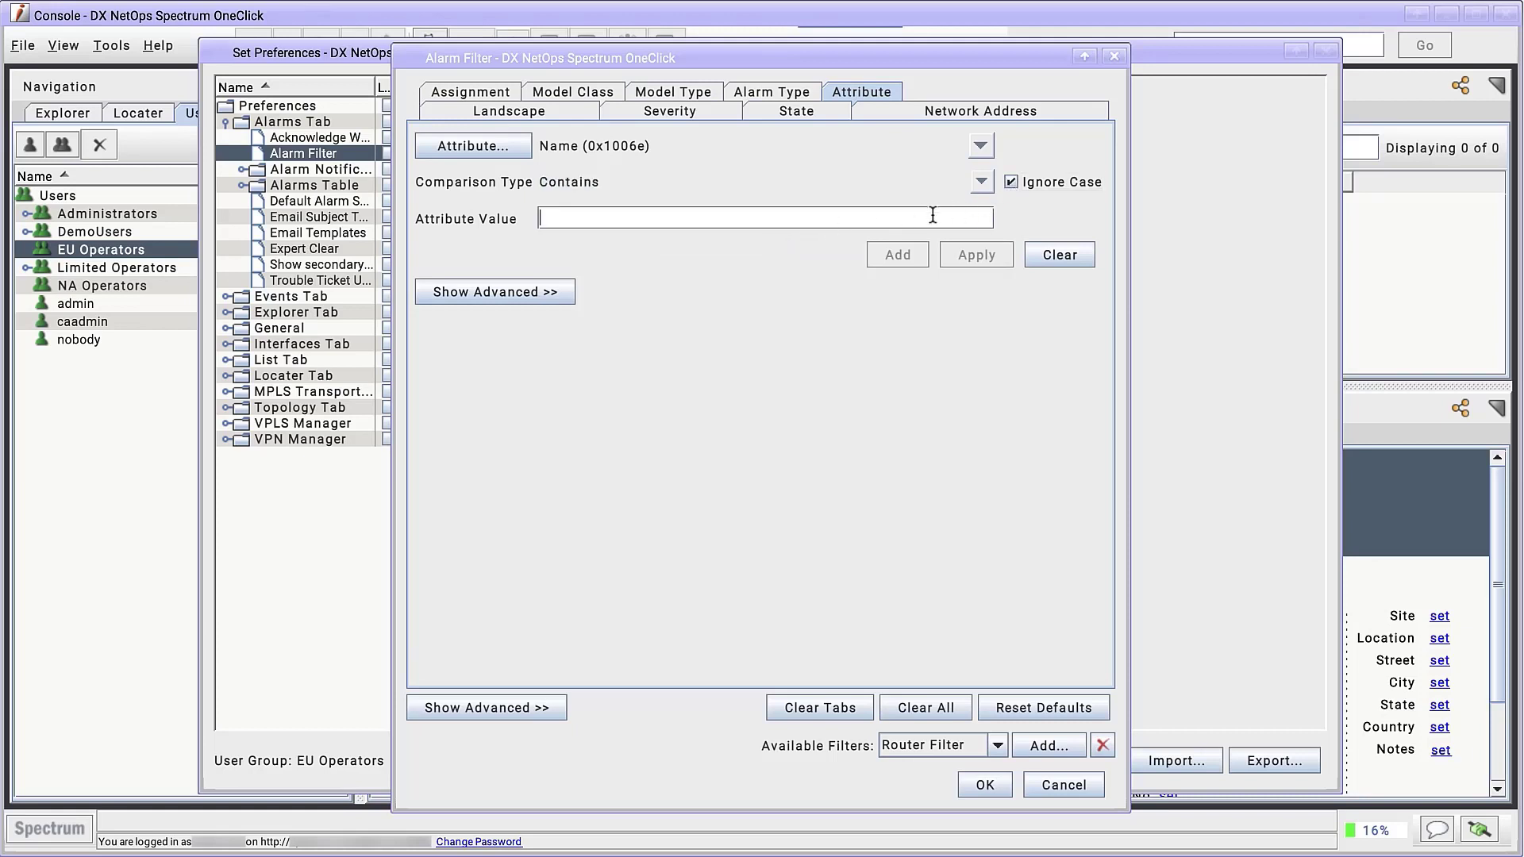
pyautogui.write('server')
# Save the current alarm filter as "Server Filter"
pyautogui.click(1041, 746)
pyautogui.write('Server ')
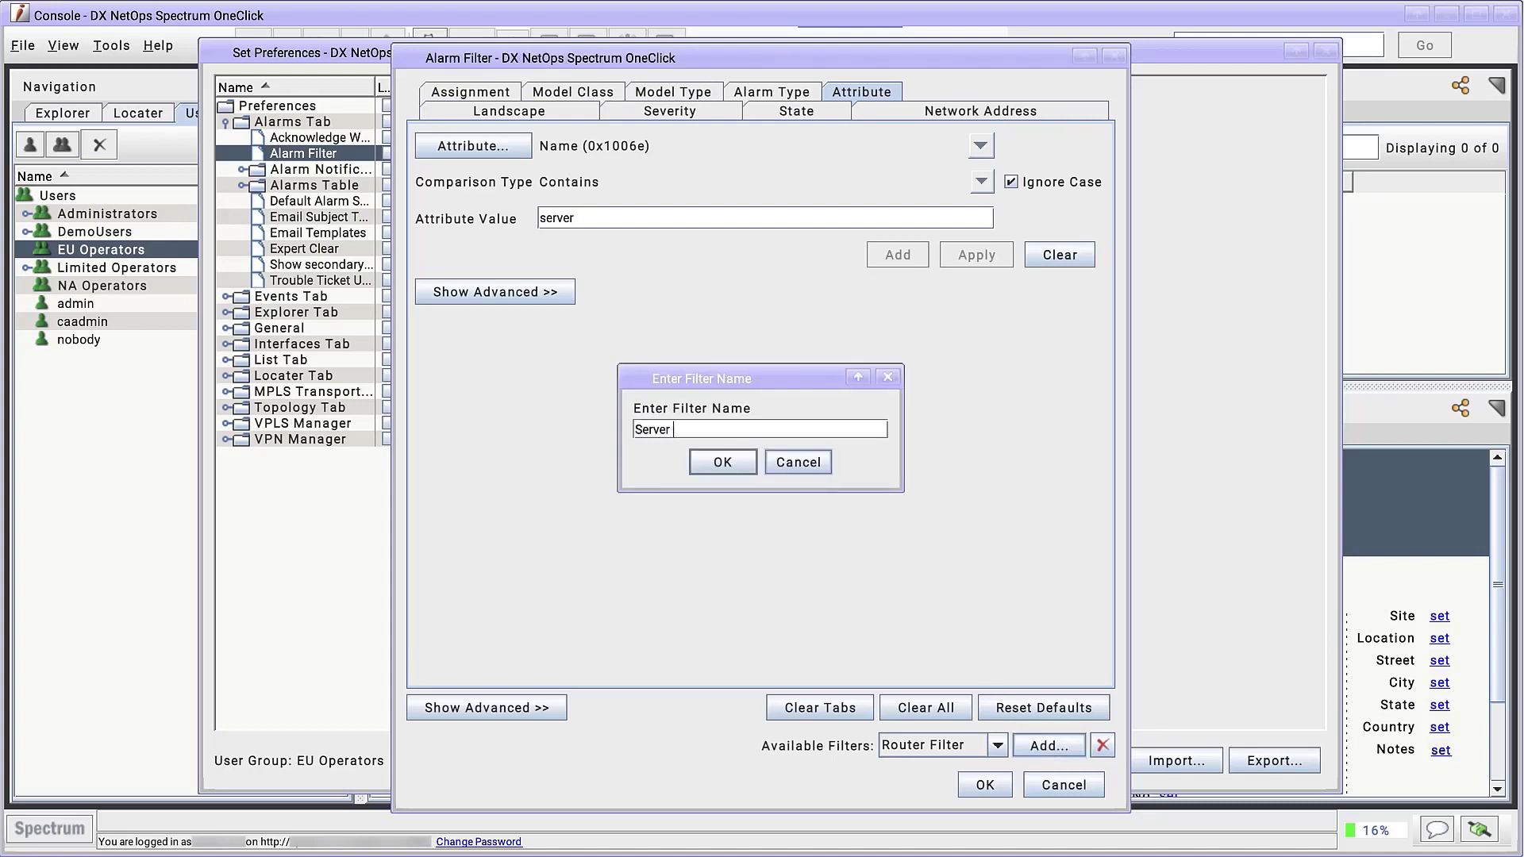
pyautogui.write('Filter')
pyautogui.click(723, 463)
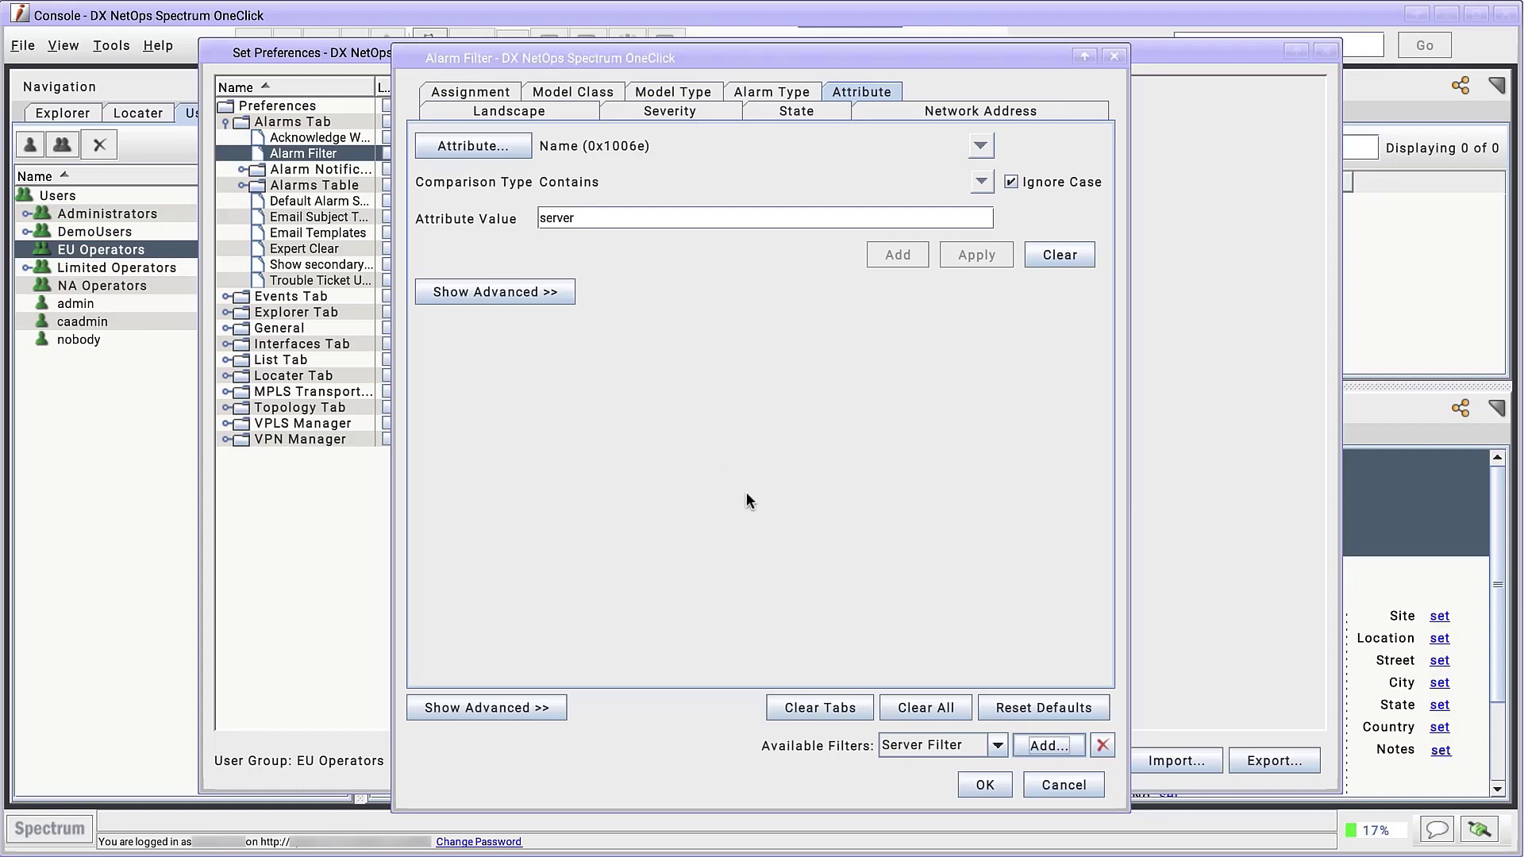
# Choose Server Filter from the available alarm filters and accept the filter settings
pyautogui.click(973, 746)
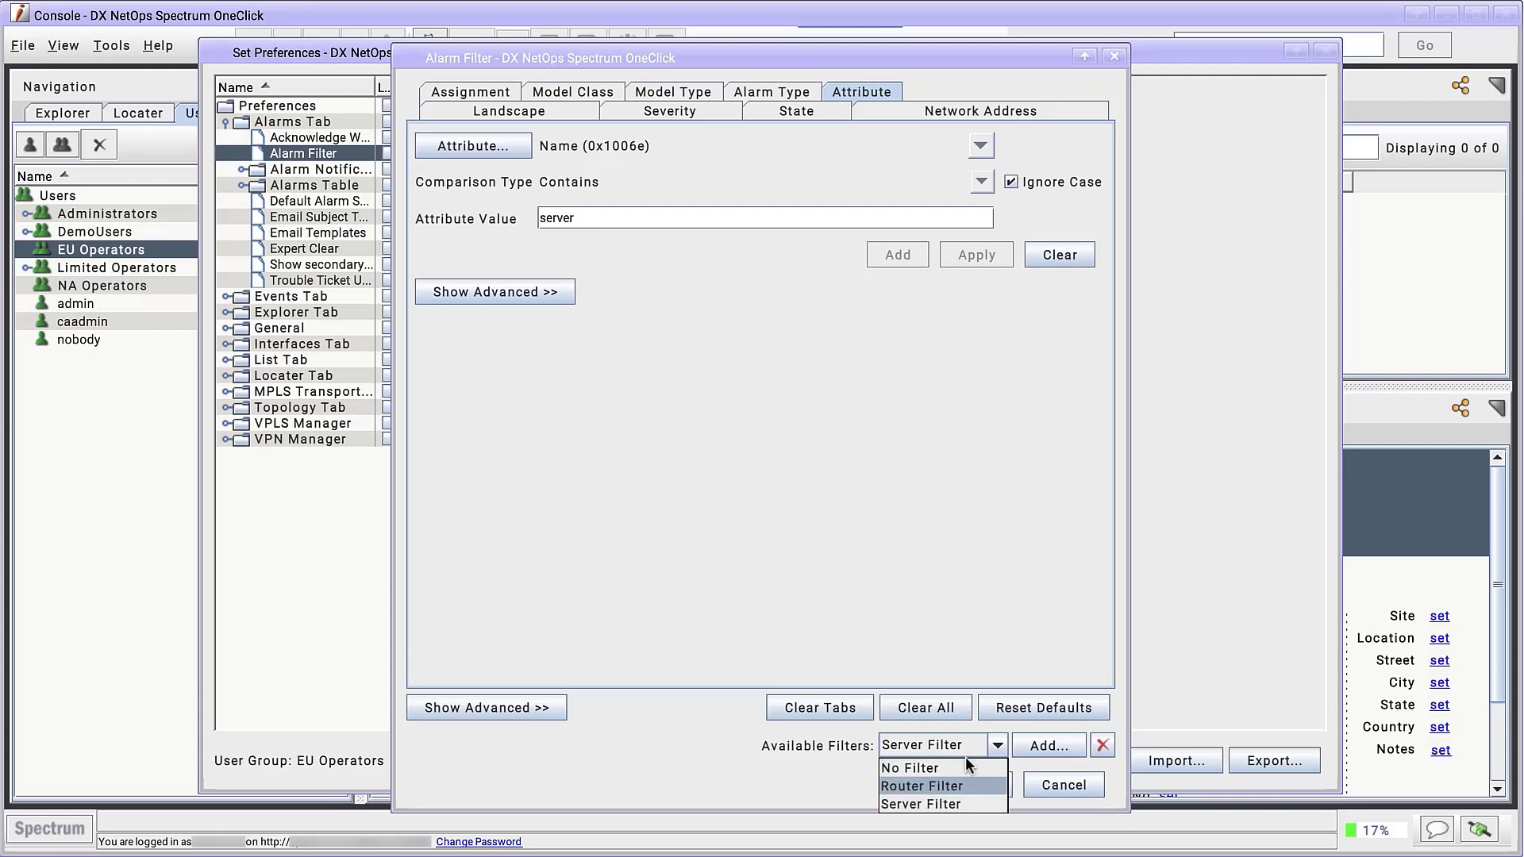
pyautogui.press('Down')
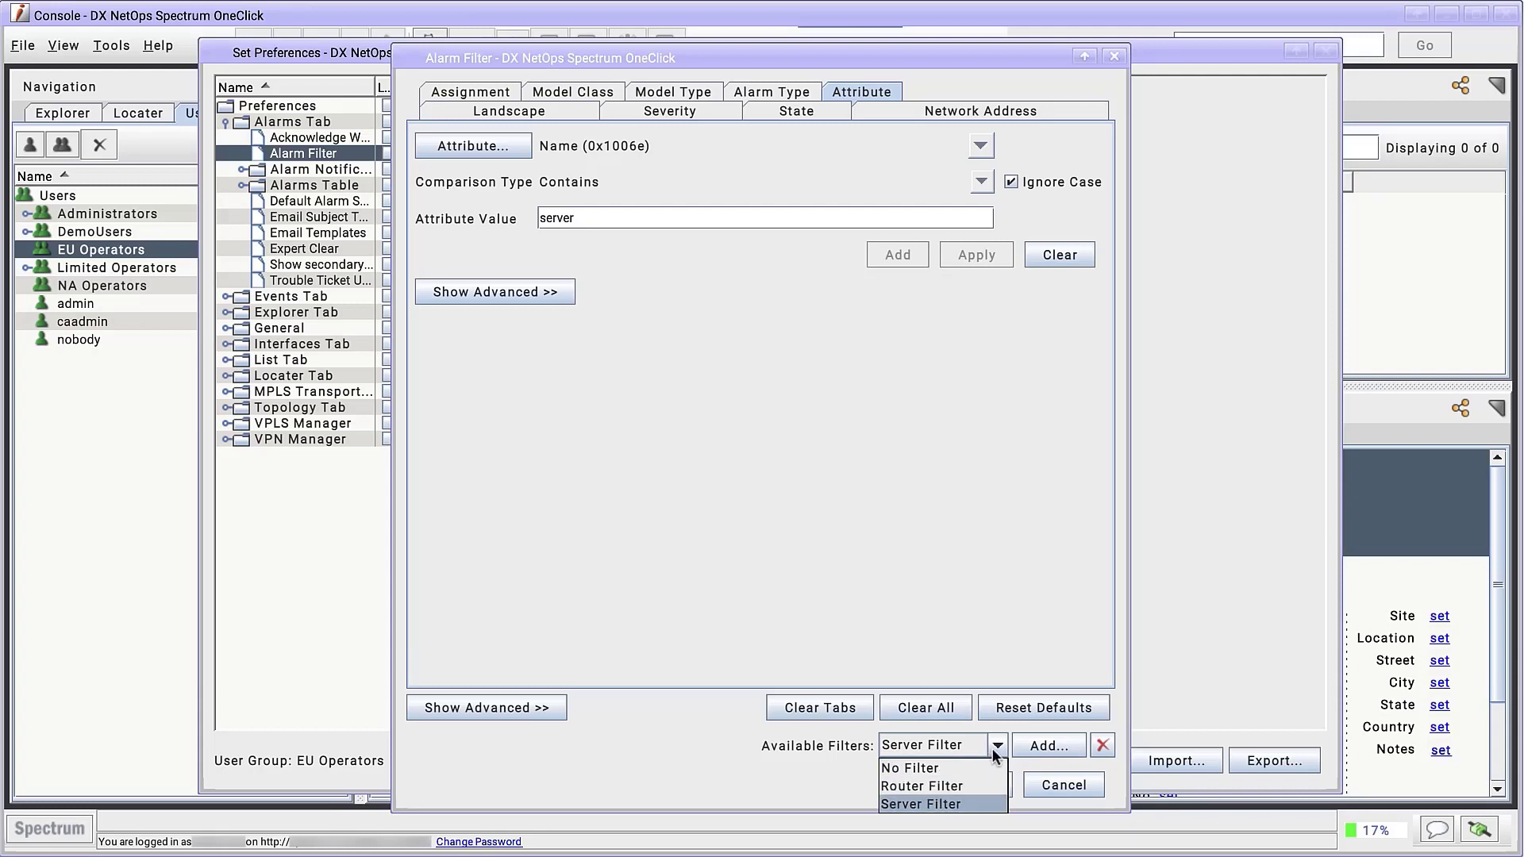
pyautogui.click(969, 803)
pyautogui.click(997, 786)
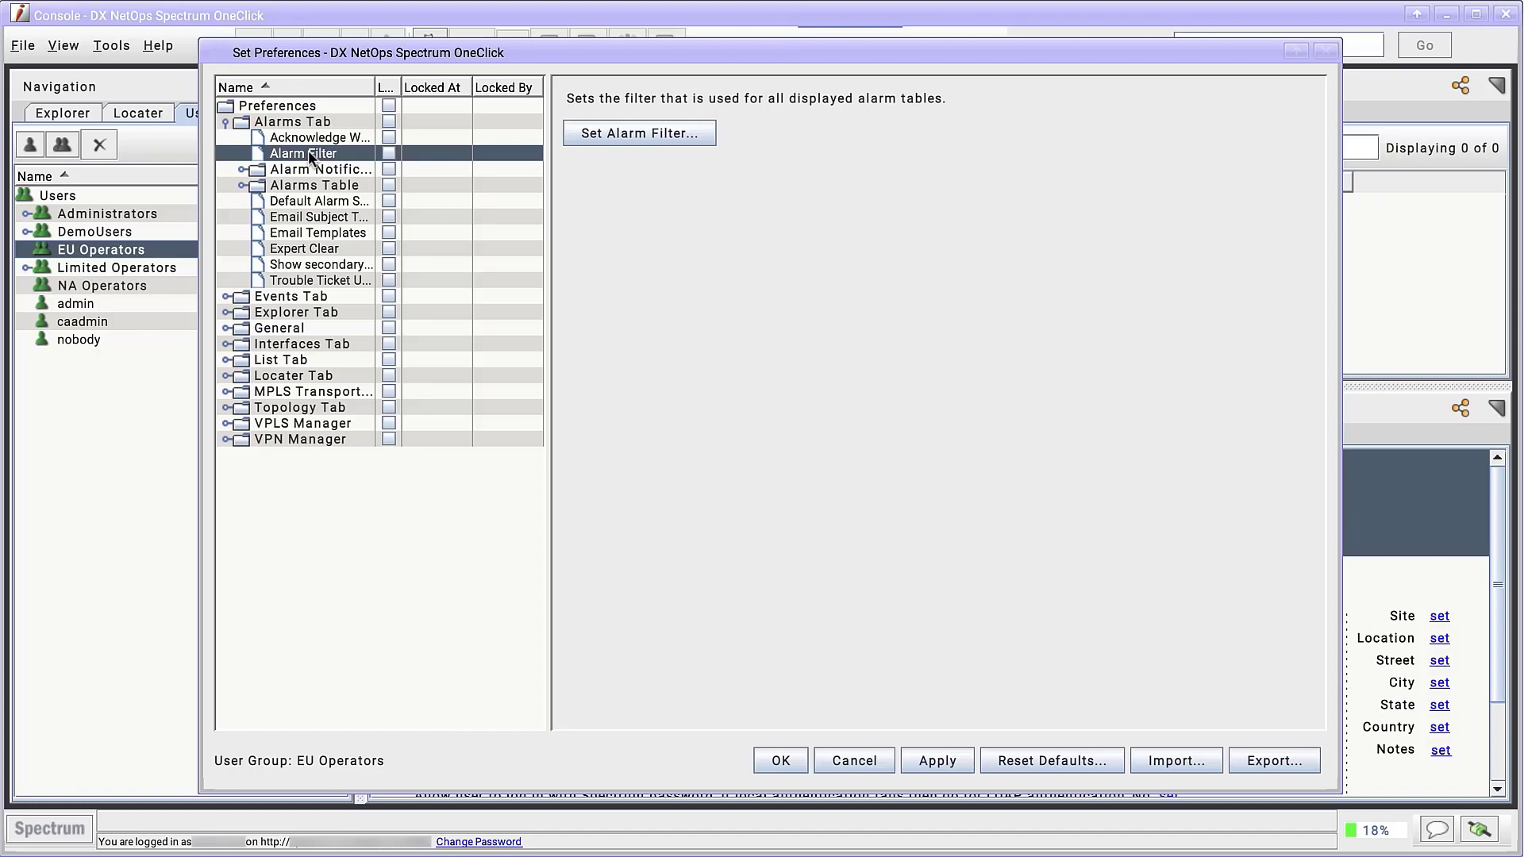
# Export the No Filter, Router Filter and Server Filter preferences to the NA Operators group and accept the EU Operators preferences
pyautogui.click(1270, 761)
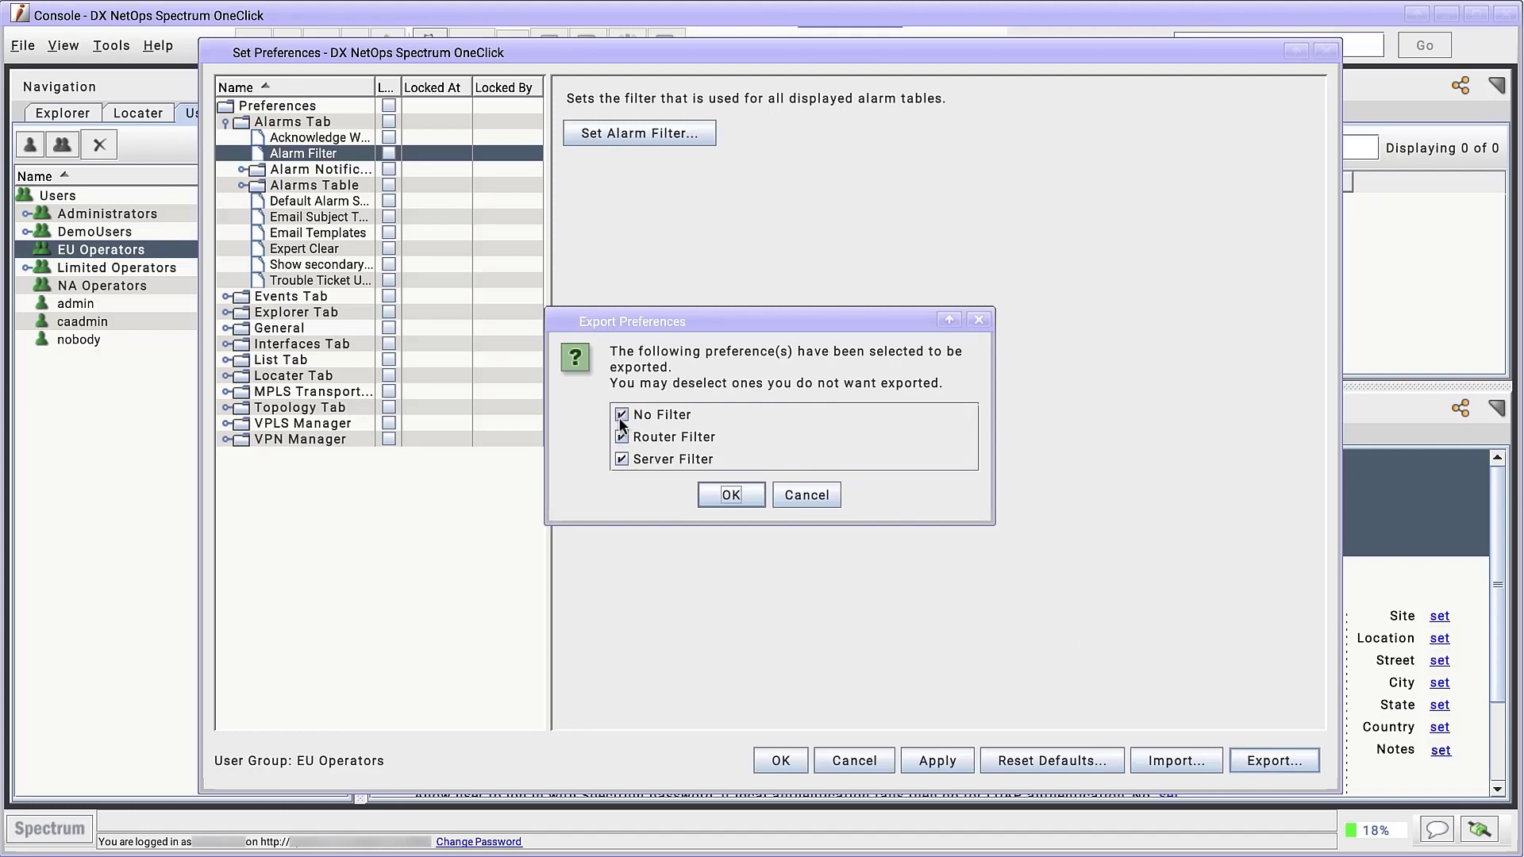
pyautogui.click(731, 495)
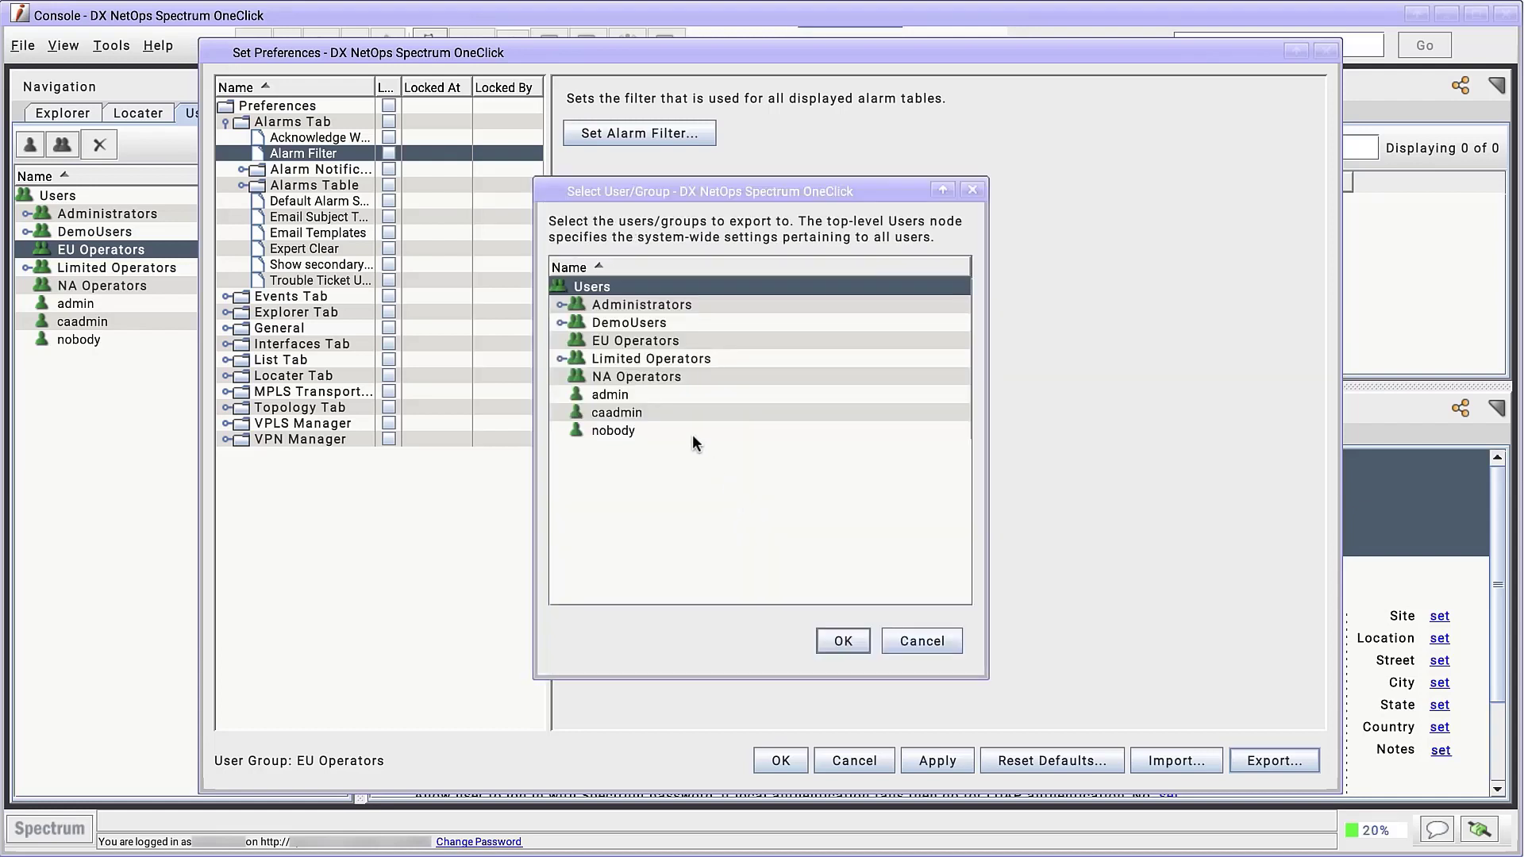
pyautogui.click(655, 376)
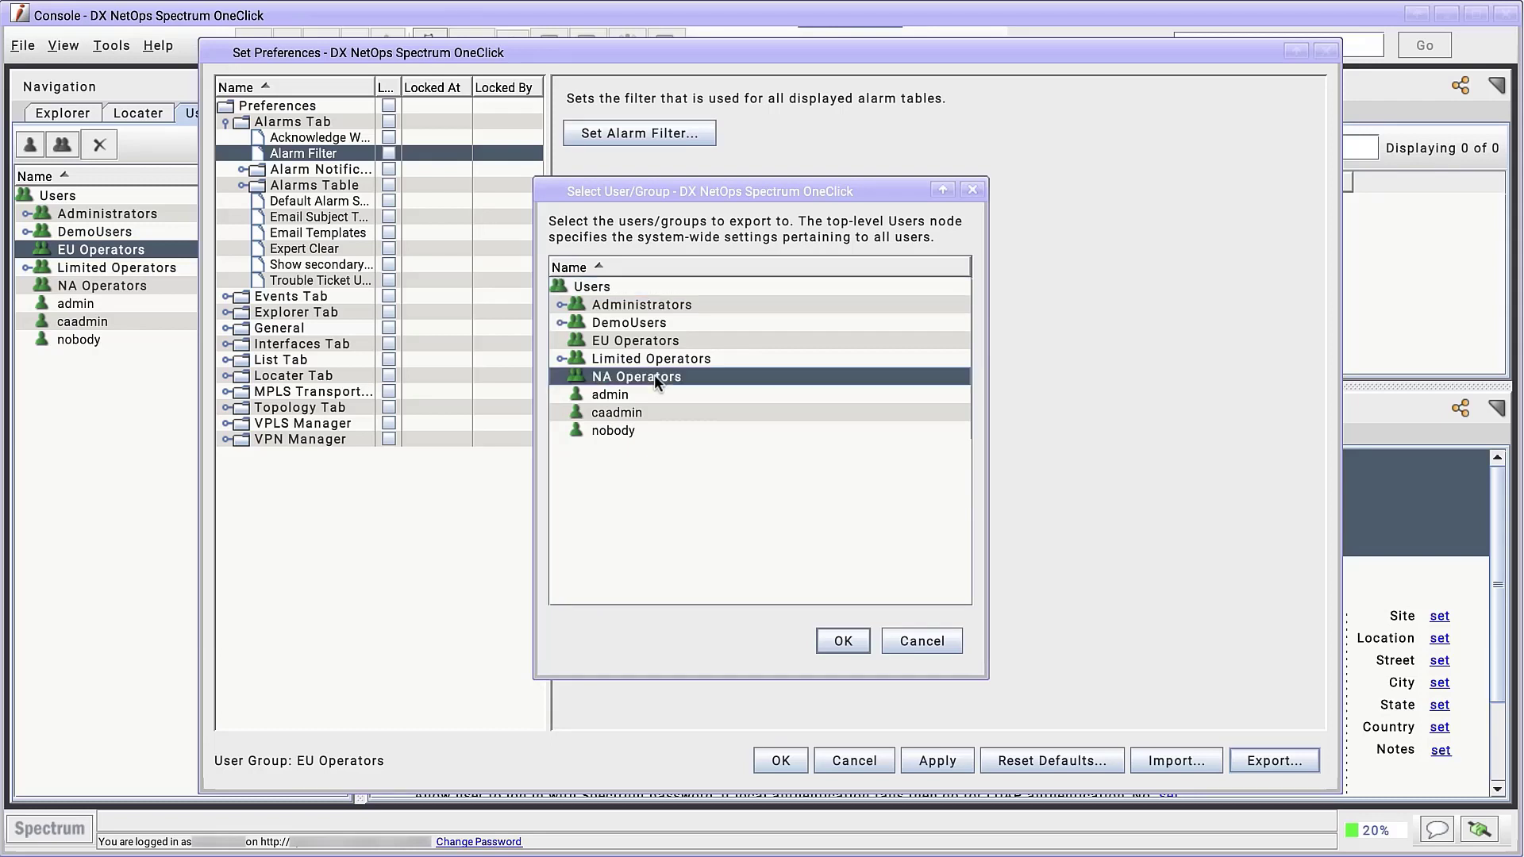
pyautogui.click(843, 640)
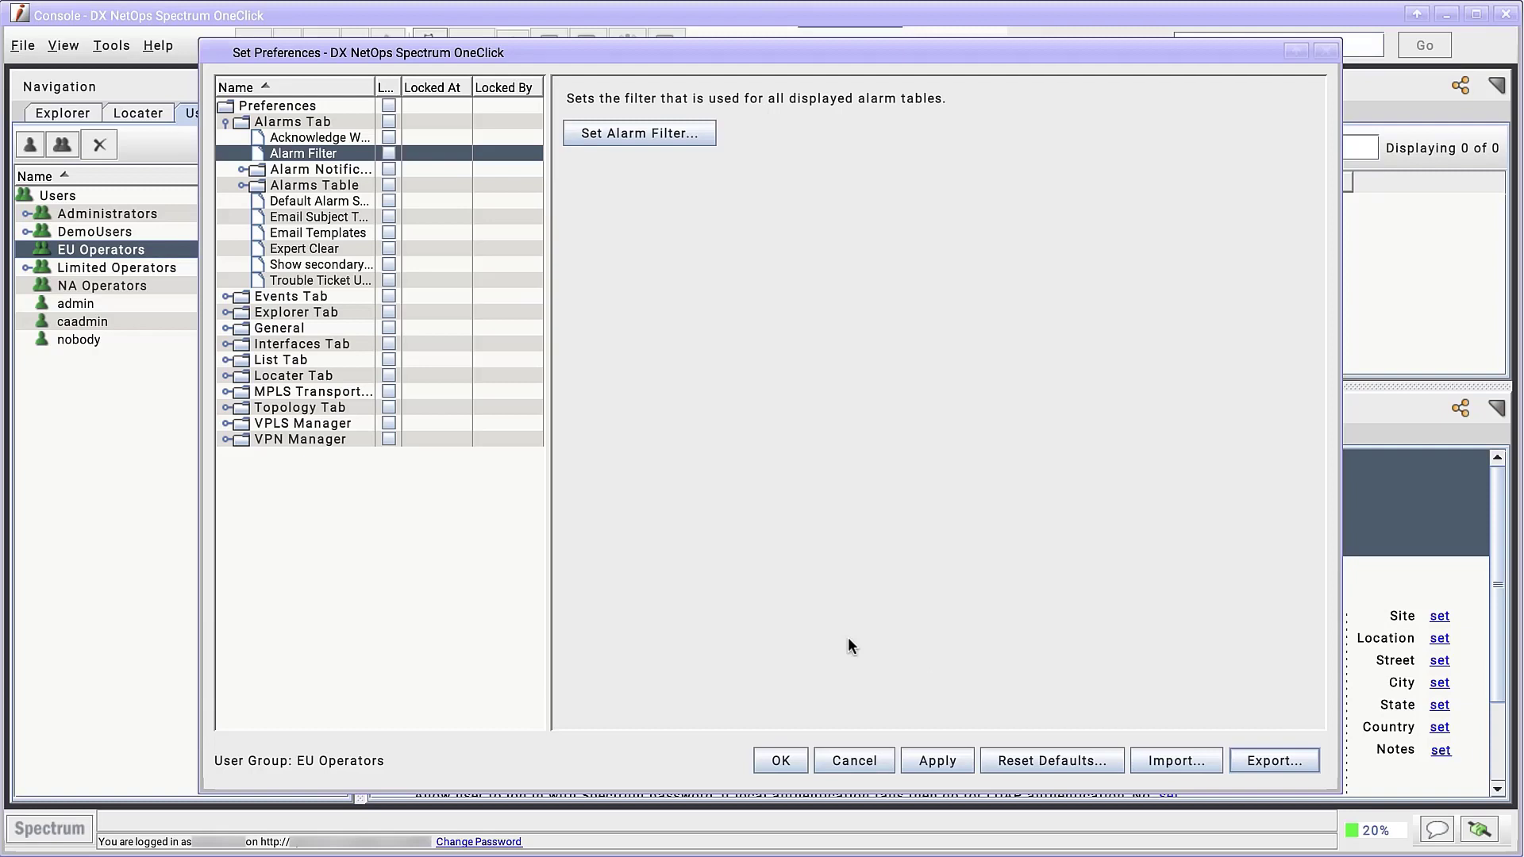
pyautogui.click(779, 758)
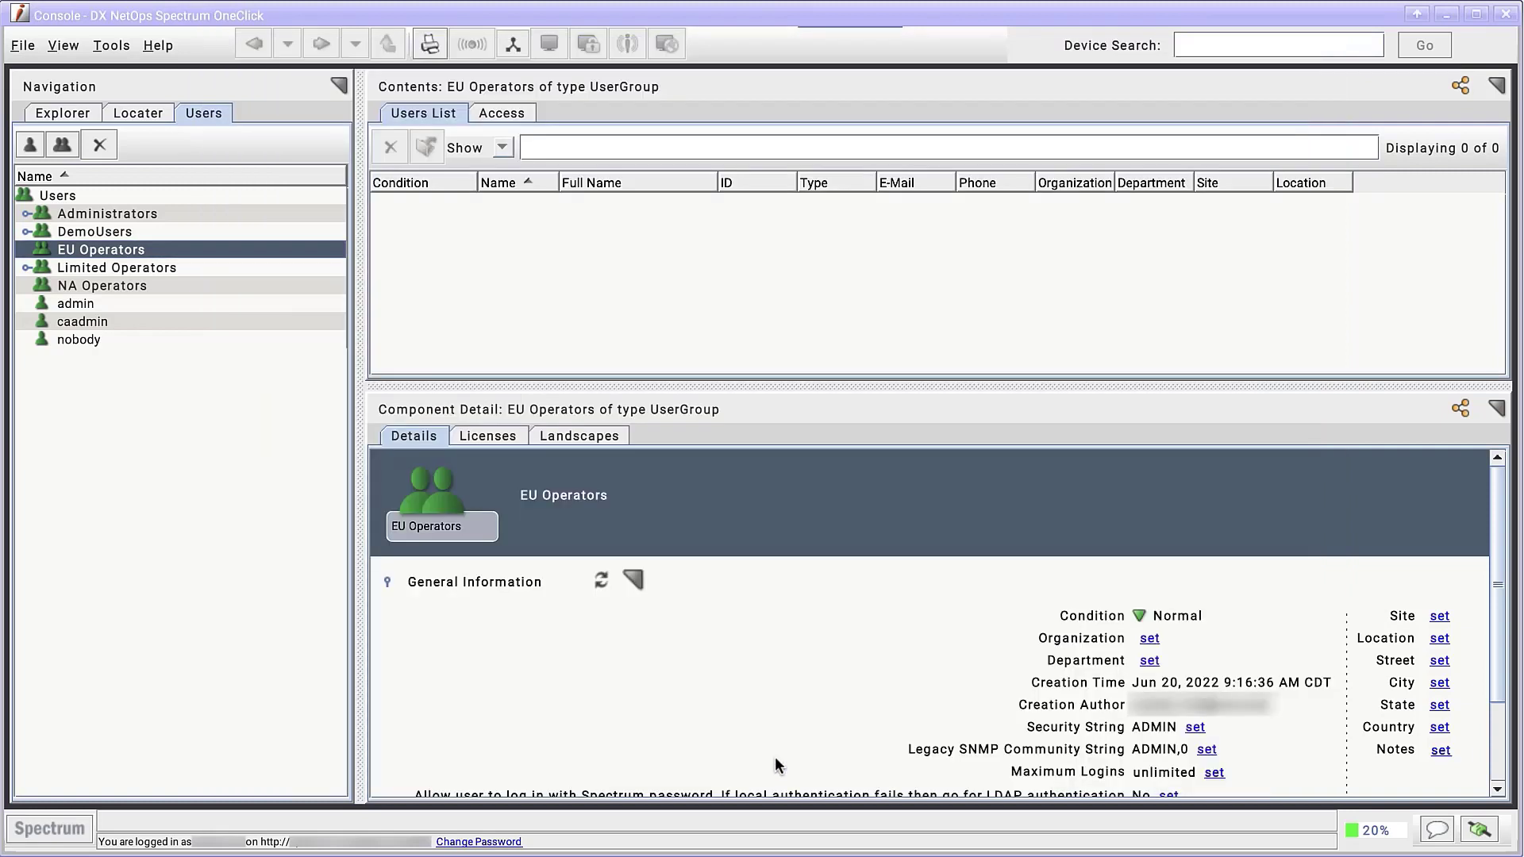
# Open the Alarm Filter preference under Alarms Tab for the NA Operators user group
pyautogui.click(92, 284)
pyautogui.rightClick(92, 284)
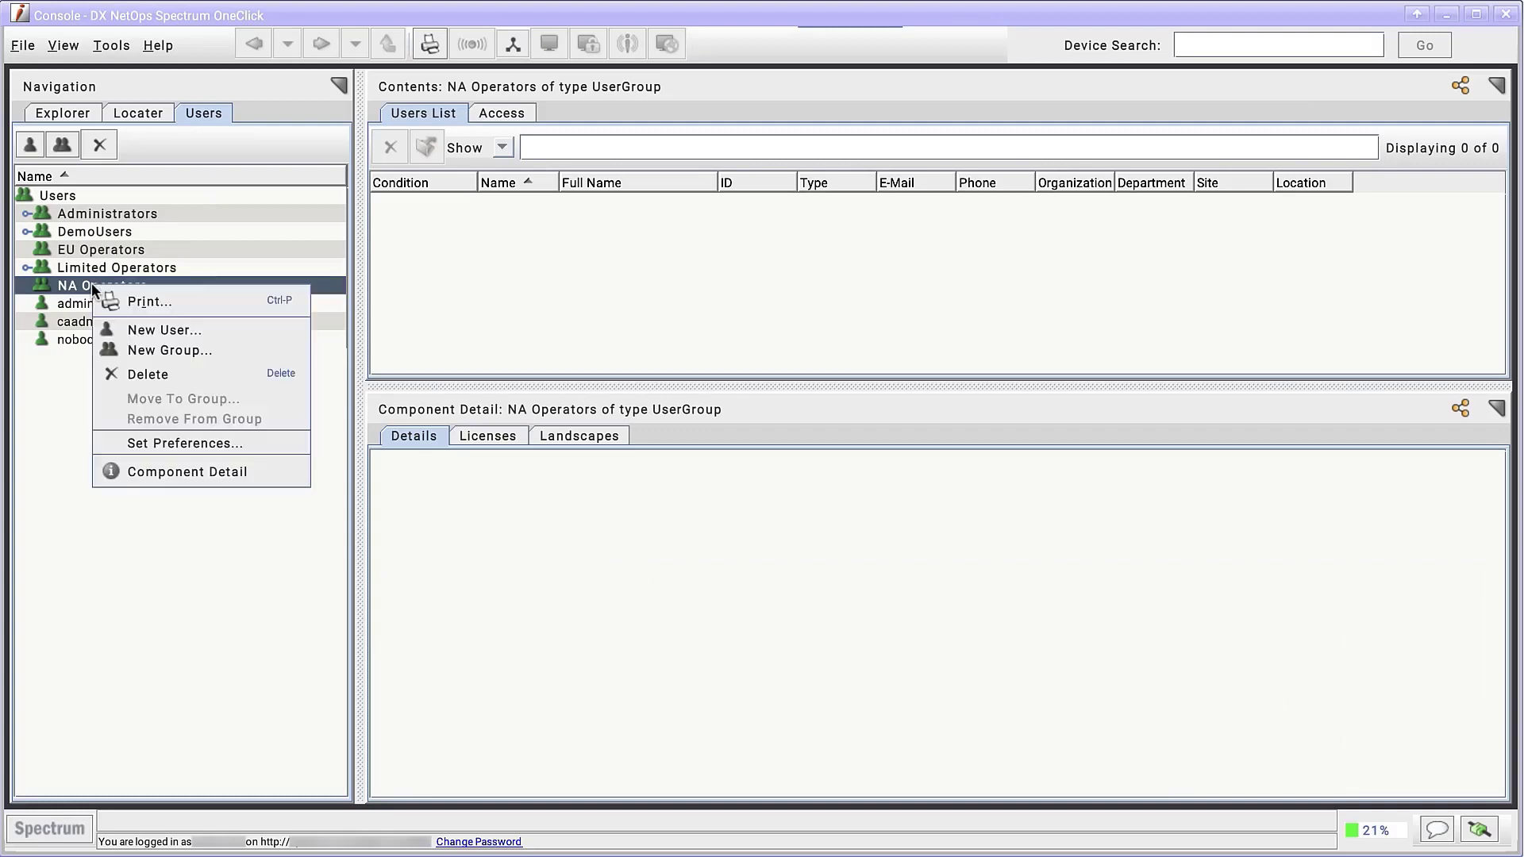
pyautogui.click(188, 445)
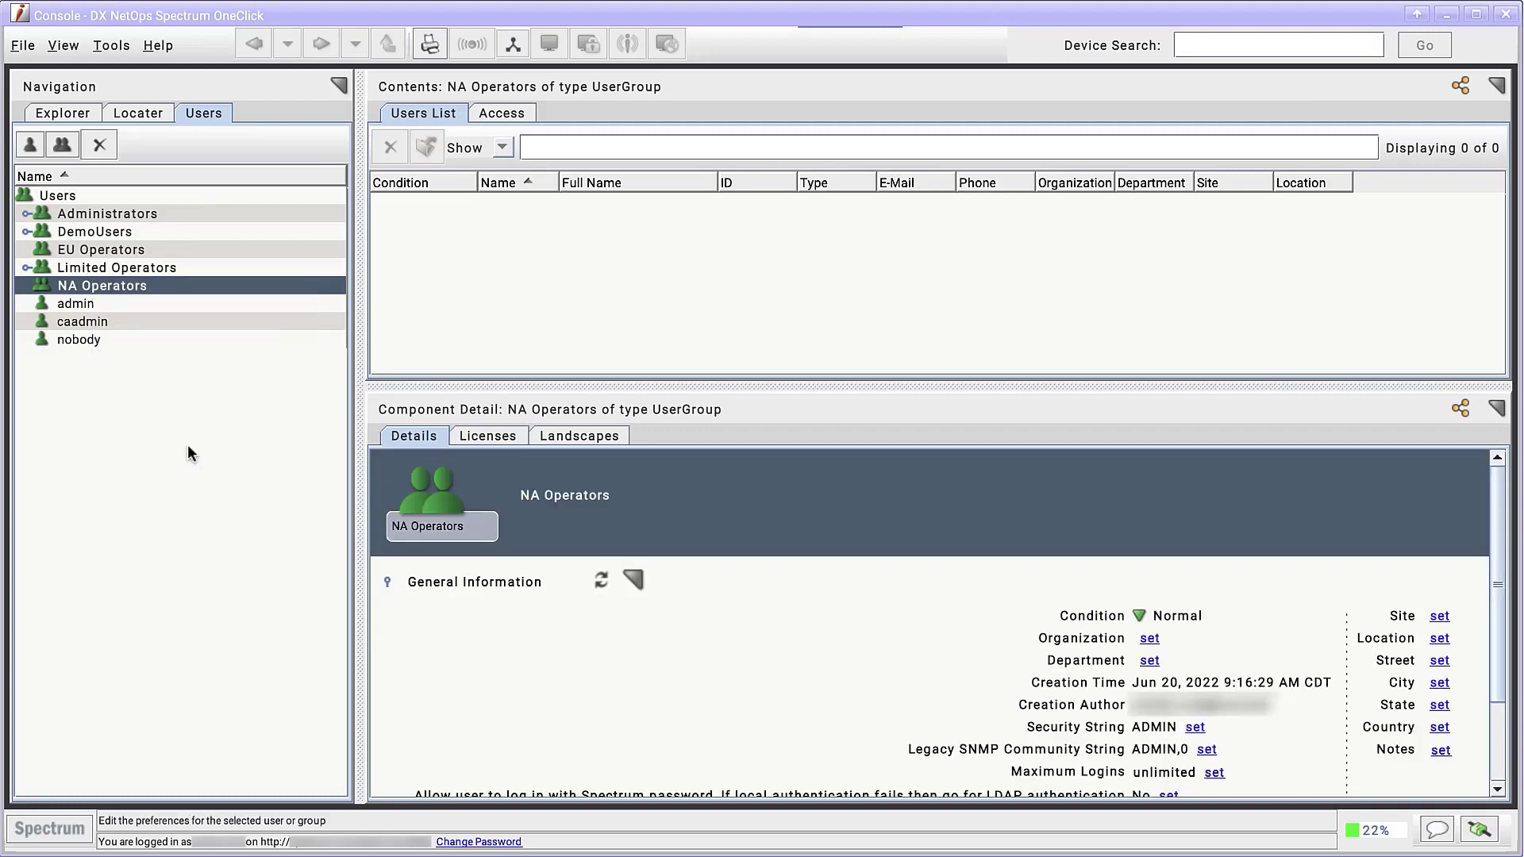
pyautogui.doubleClick(263, 131)
pyautogui.click(295, 164)
# Choose No Filter from the available alarm filters, accept it, and lock the Alarm Filter preference for the group
pyautogui.click(654, 164)
pyautogui.click(997, 745)
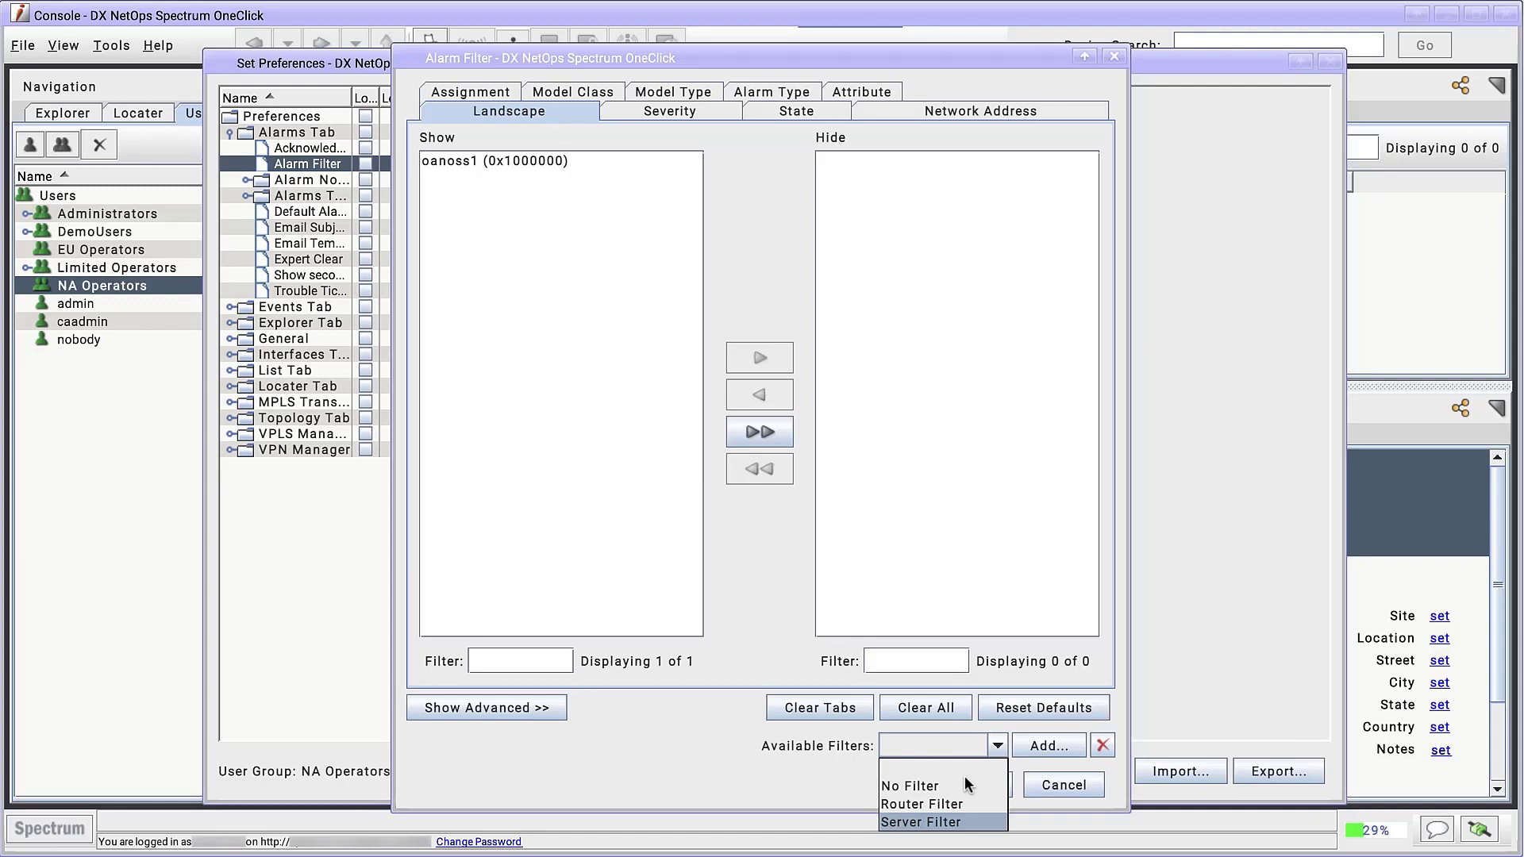
pyautogui.click(909, 785)
pyautogui.click(988, 786)
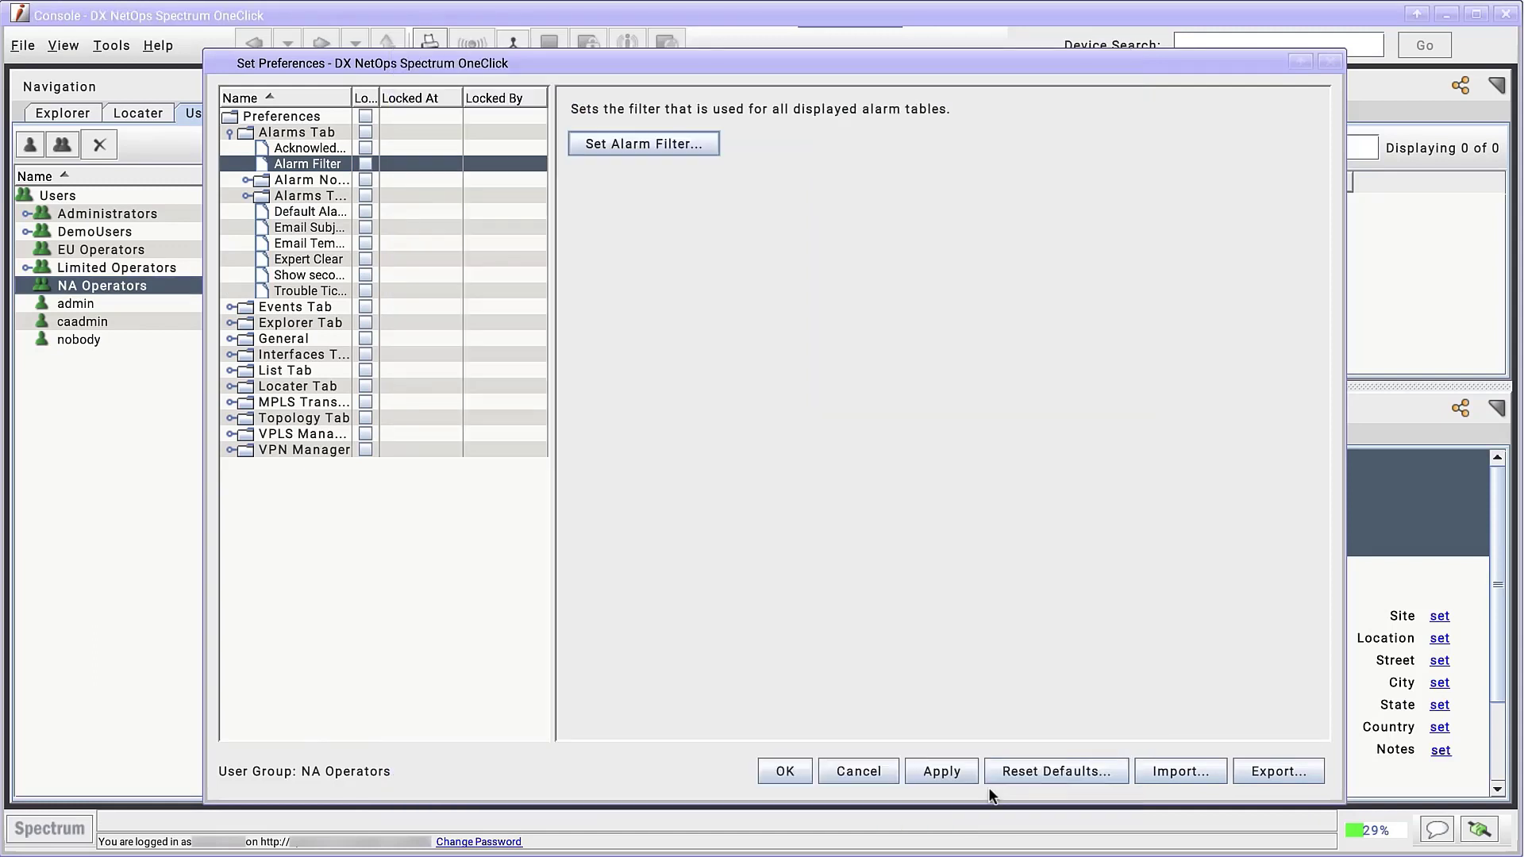
pyautogui.click(317, 161)
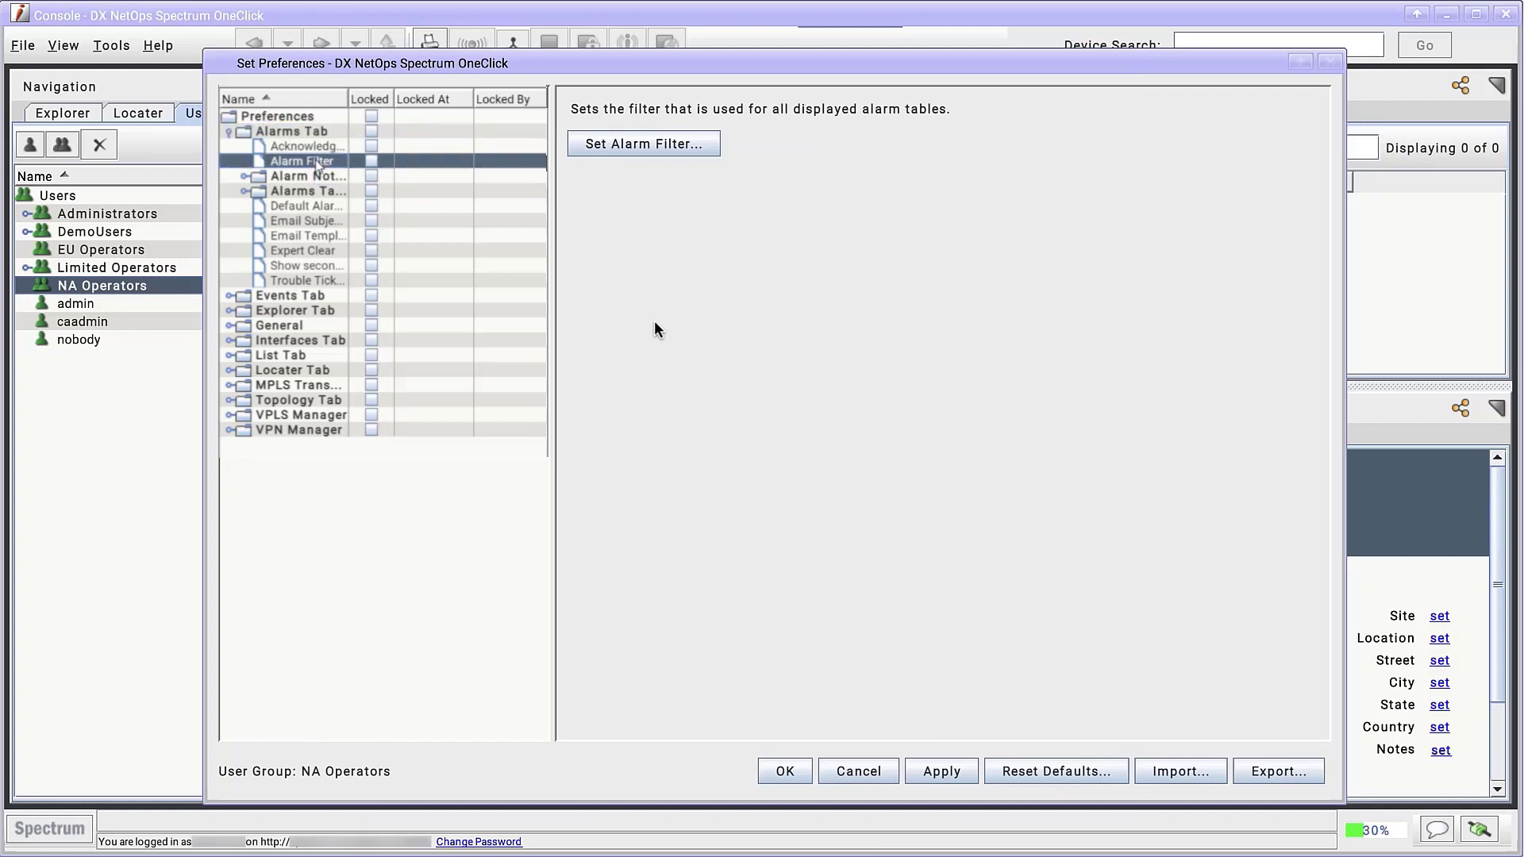
pyautogui.click(371, 161)
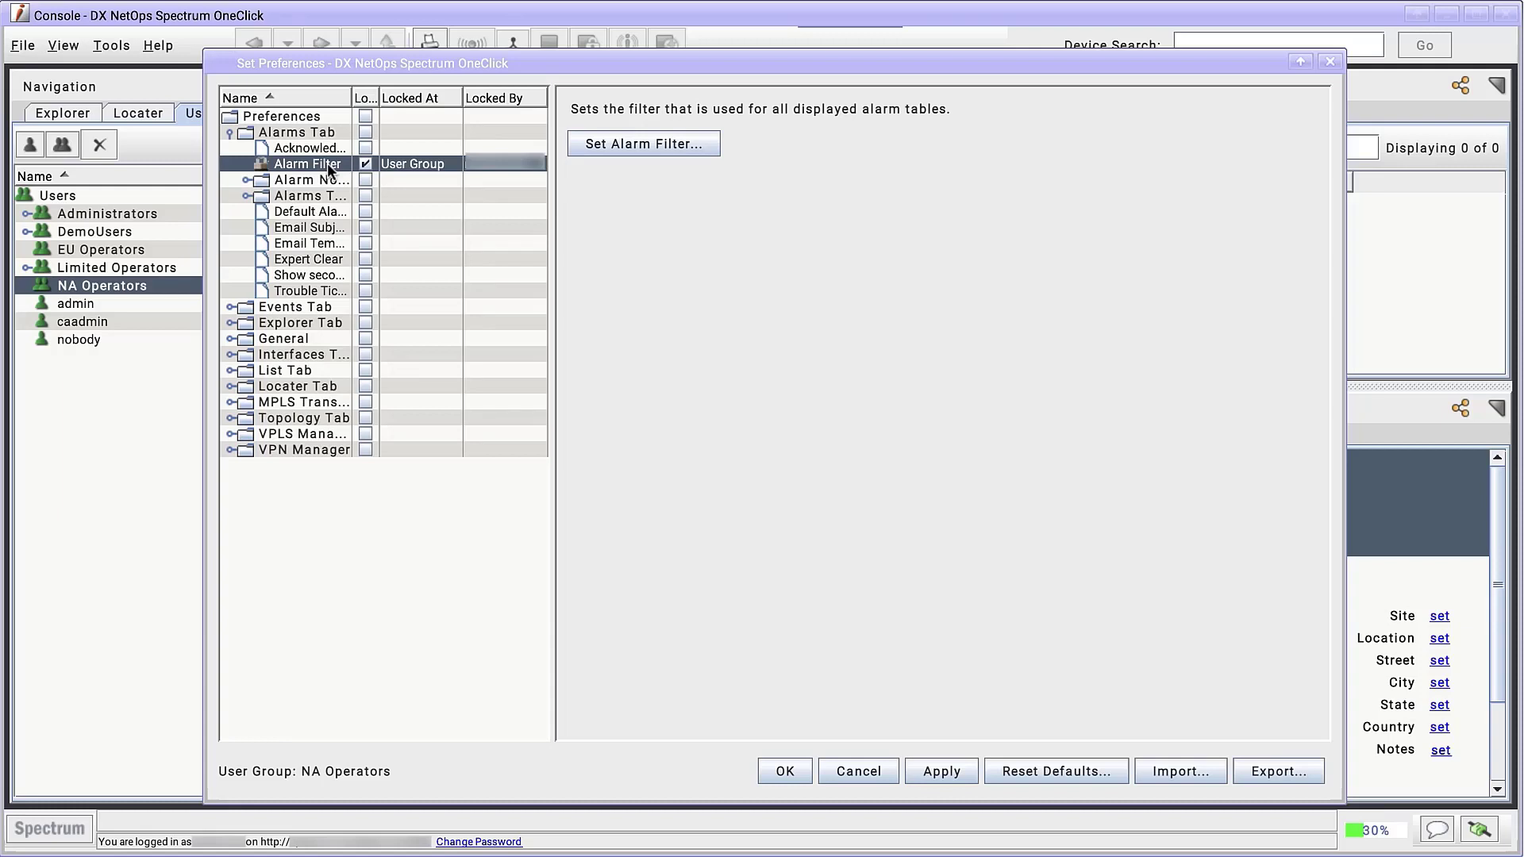
# Set the Explorer's Initial View to the US-Coastal global collection with Topology as the contents tab, and apply it
pyautogui.click(229, 323)
pyautogui.click(283, 372)
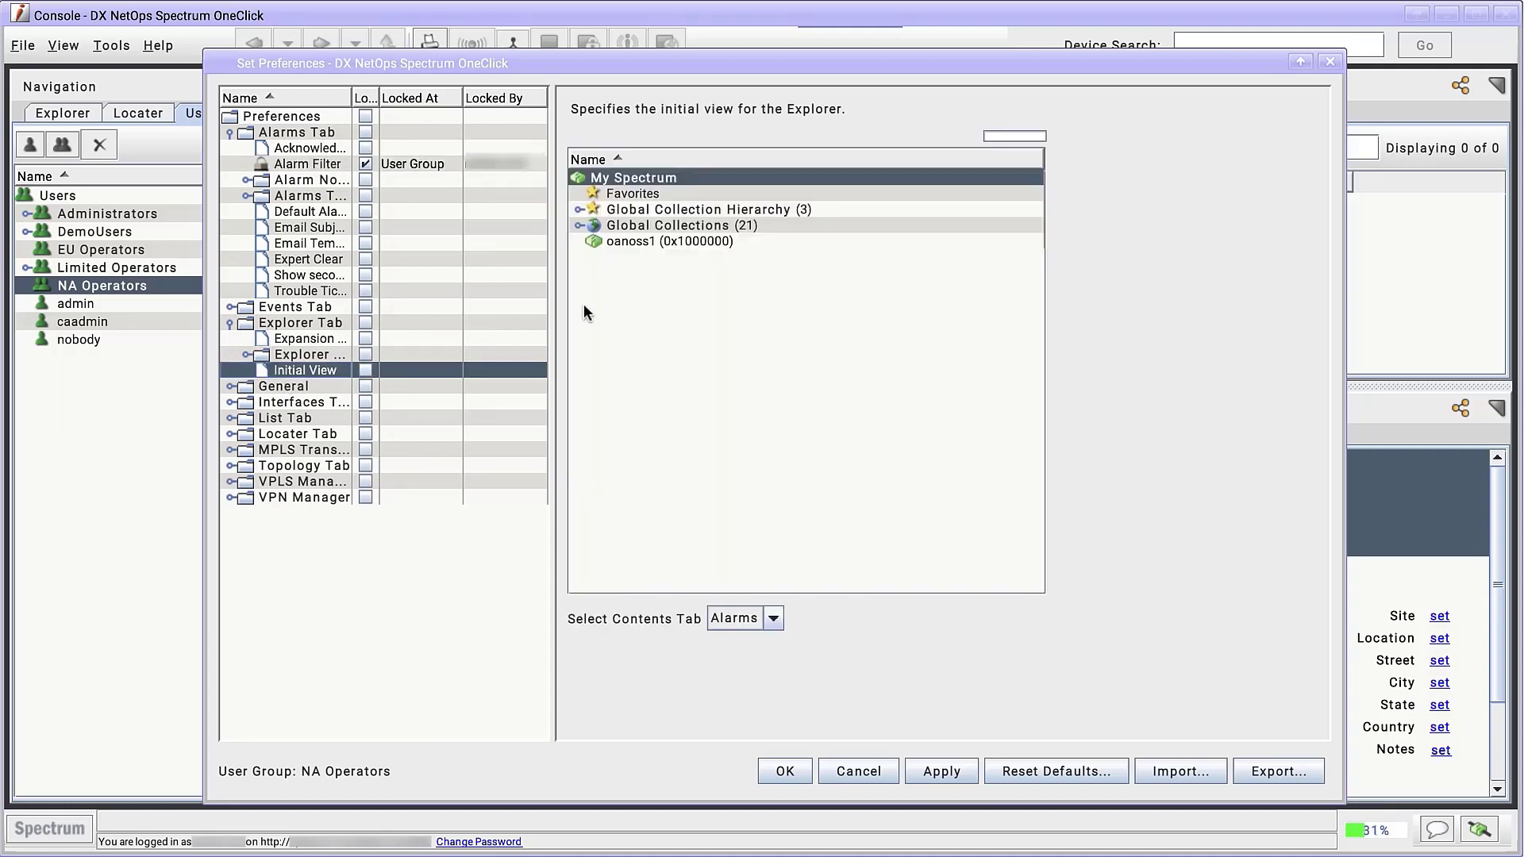
pyautogui.click(579, 225)
pyautogui.click(667, 541)
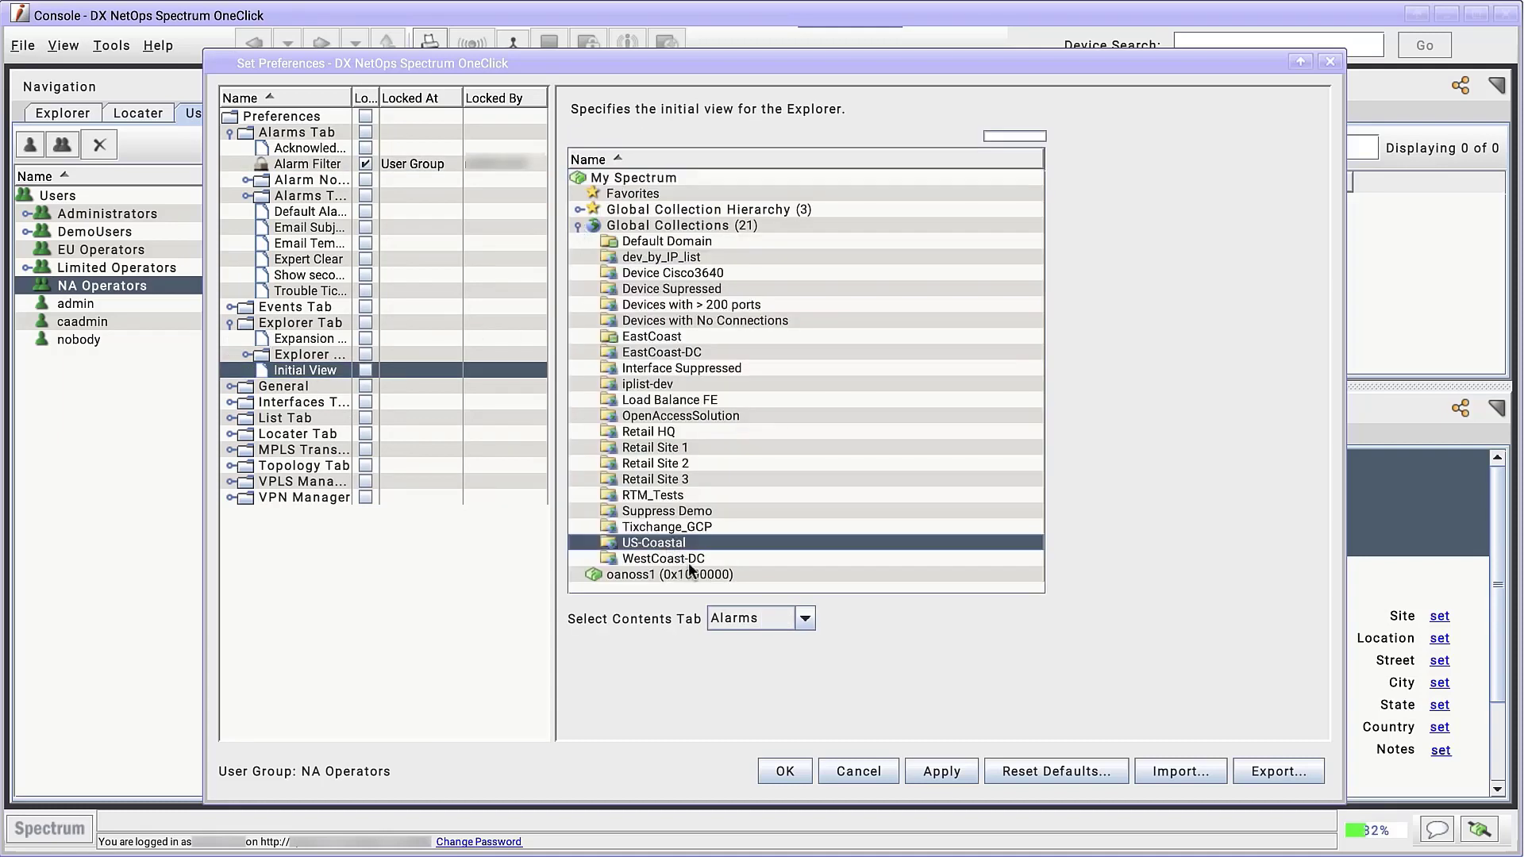
pyautogui.click(749, 618)
pyautogui.click(746, 659)
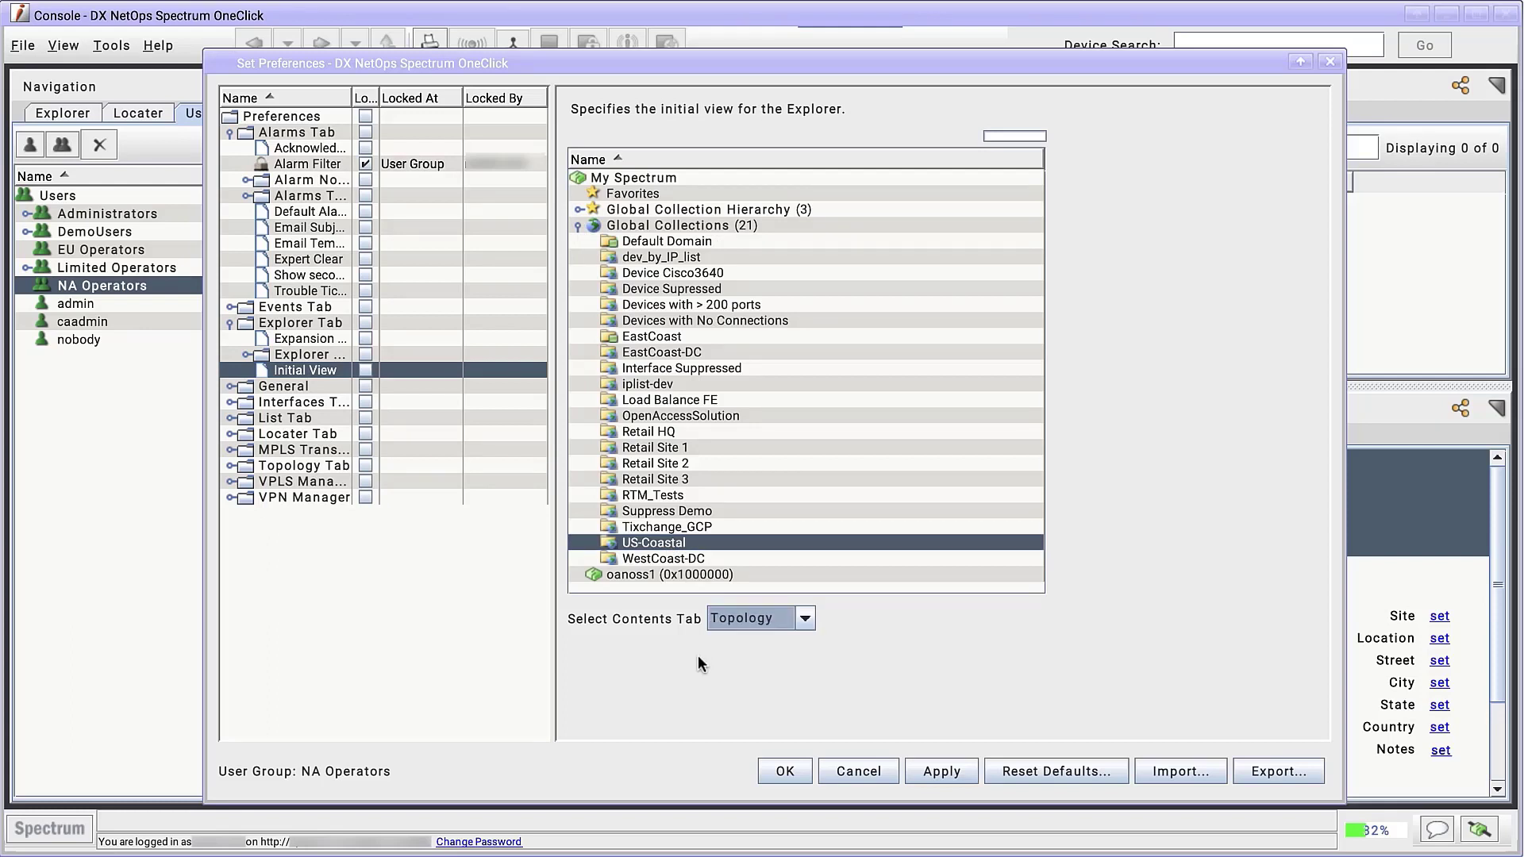
pyautogui.click(941, 770)
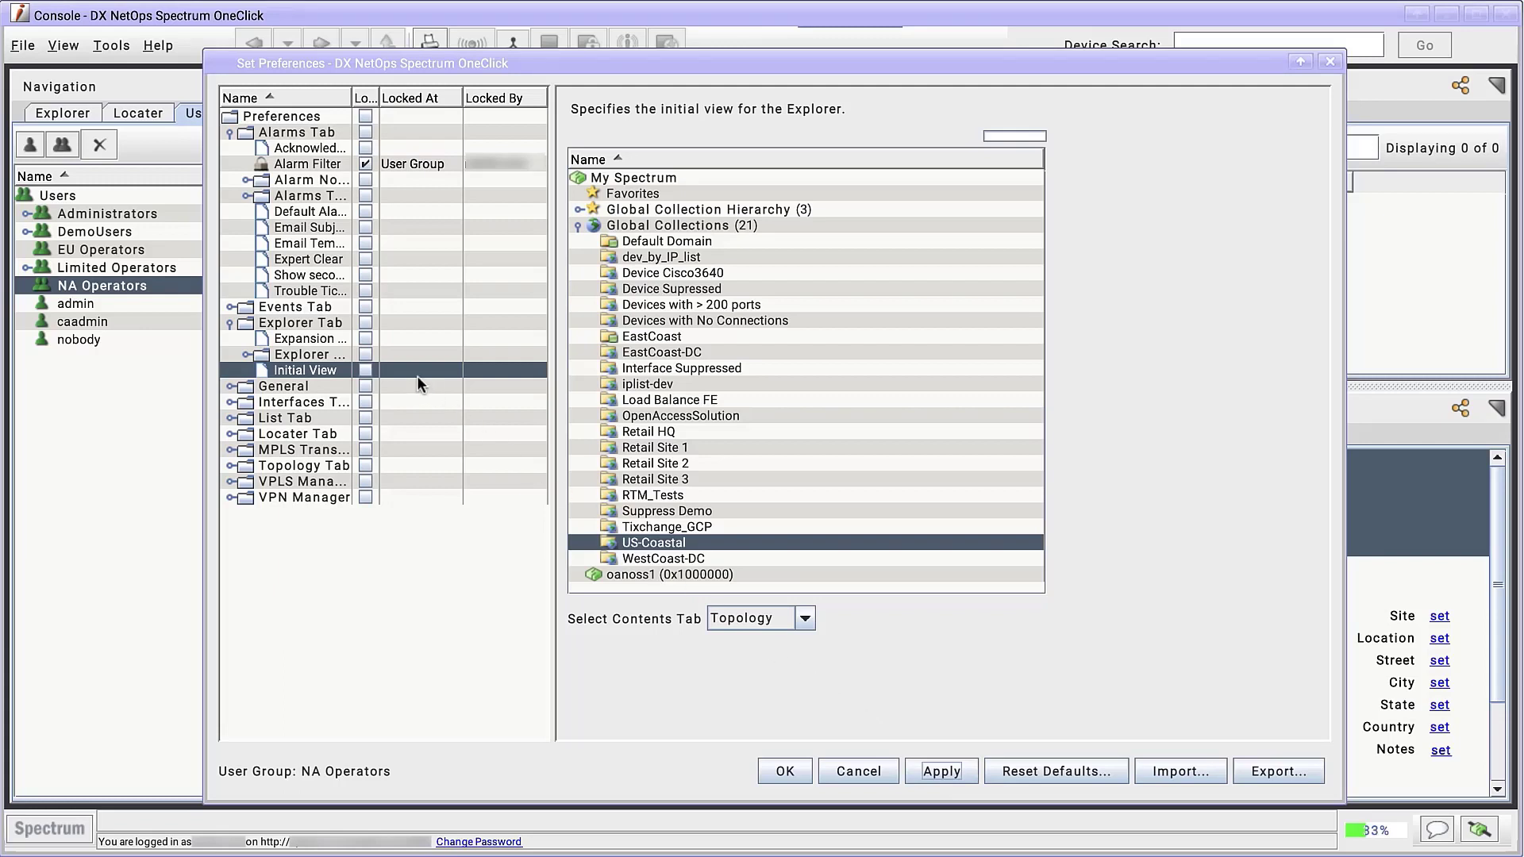
# Lock the Initial View preference for the NA Operators group and accept the preferences
pyautogui.click(366, 371)
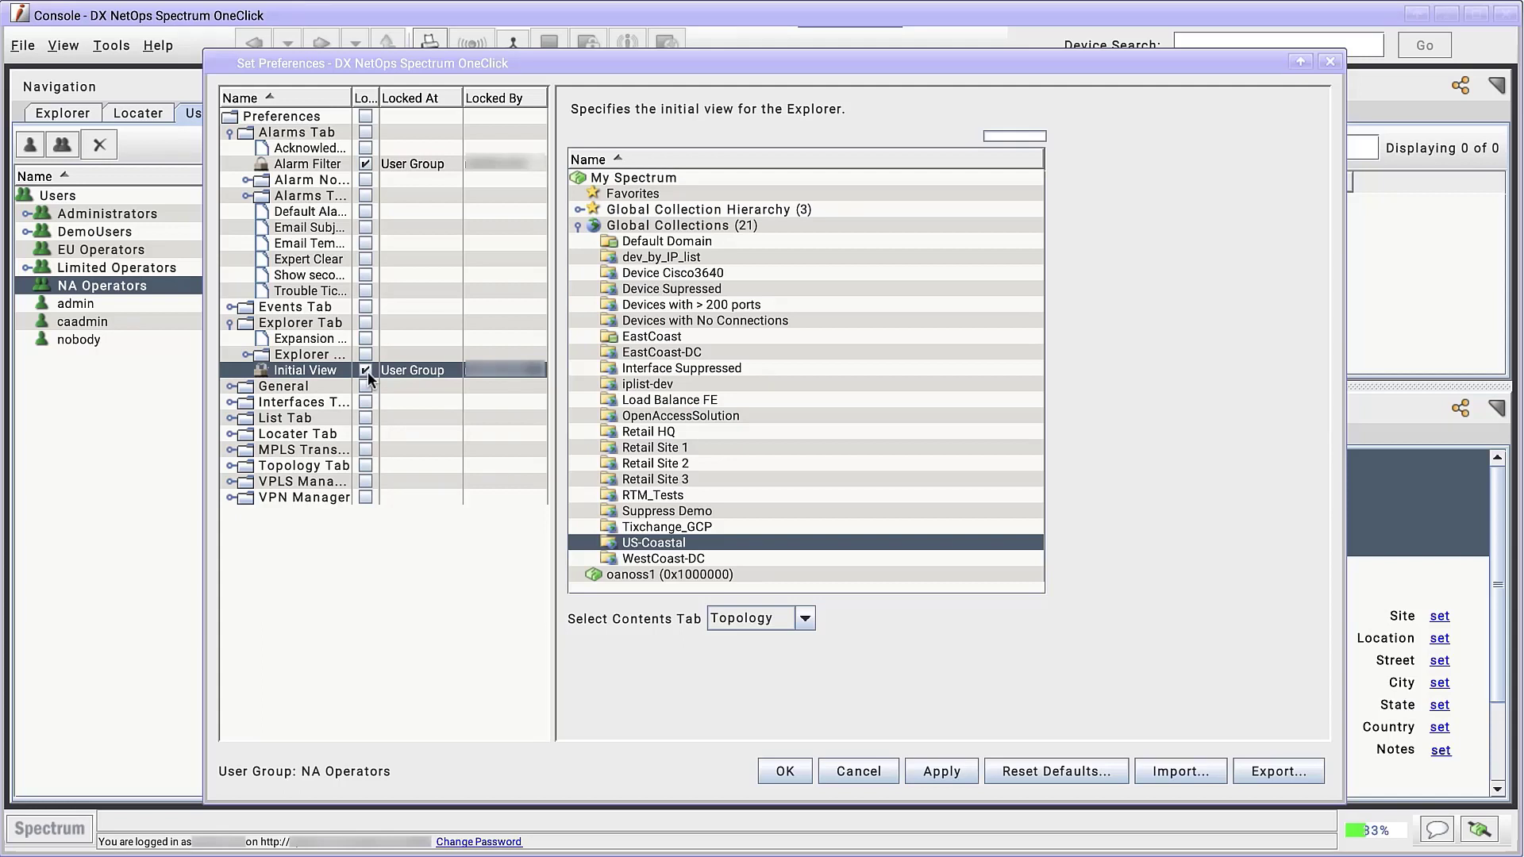
pyautogui.press('Return')
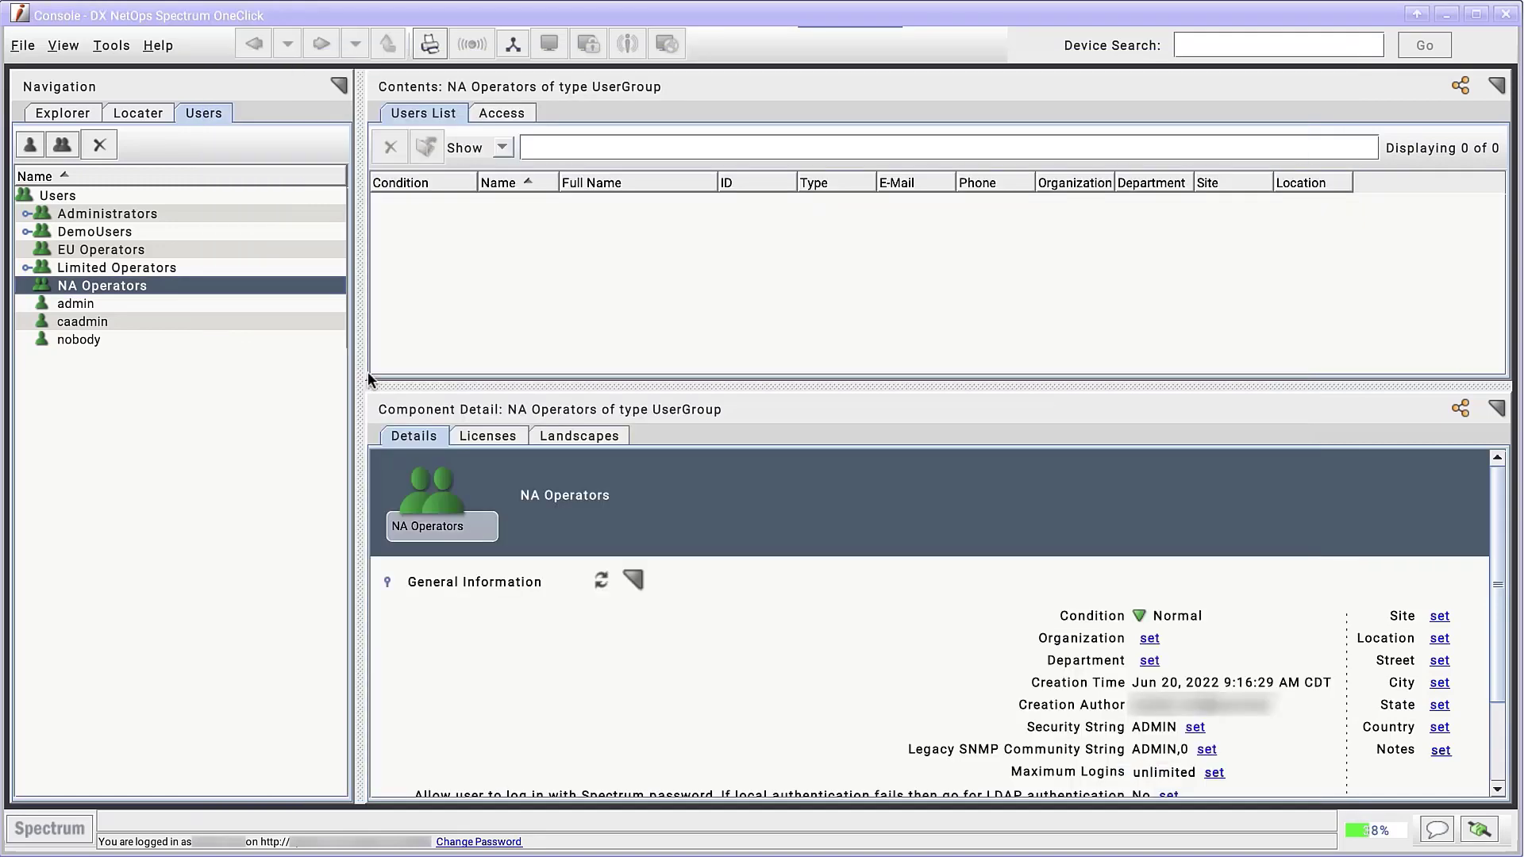